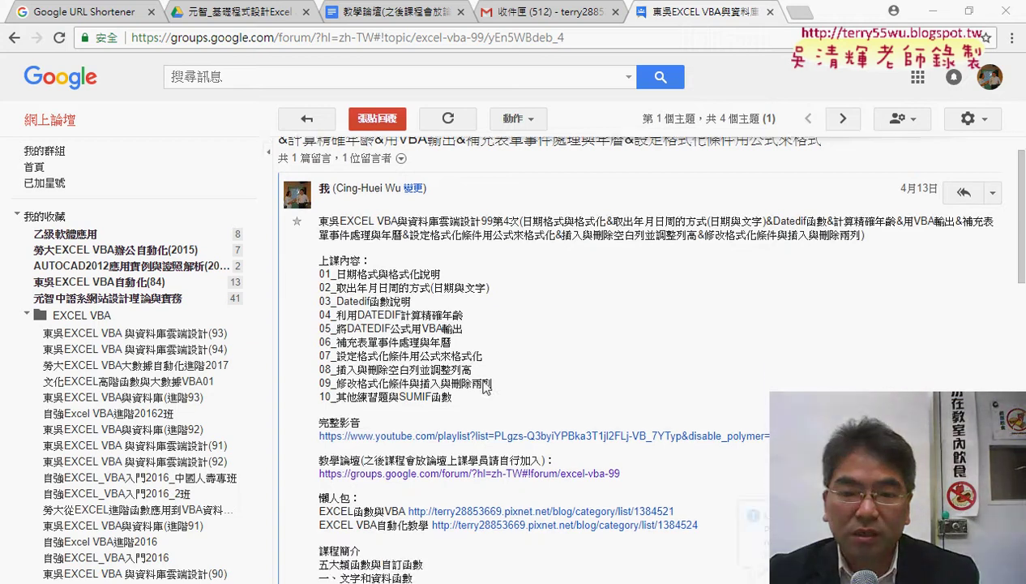
Highlight the SUMIF line in the course post, then bring the Excel workbook 04數學函數 forward.
{"action": "left_click_drag", "start_coordinate": [453, 279], "coordinate": [325, 280]}
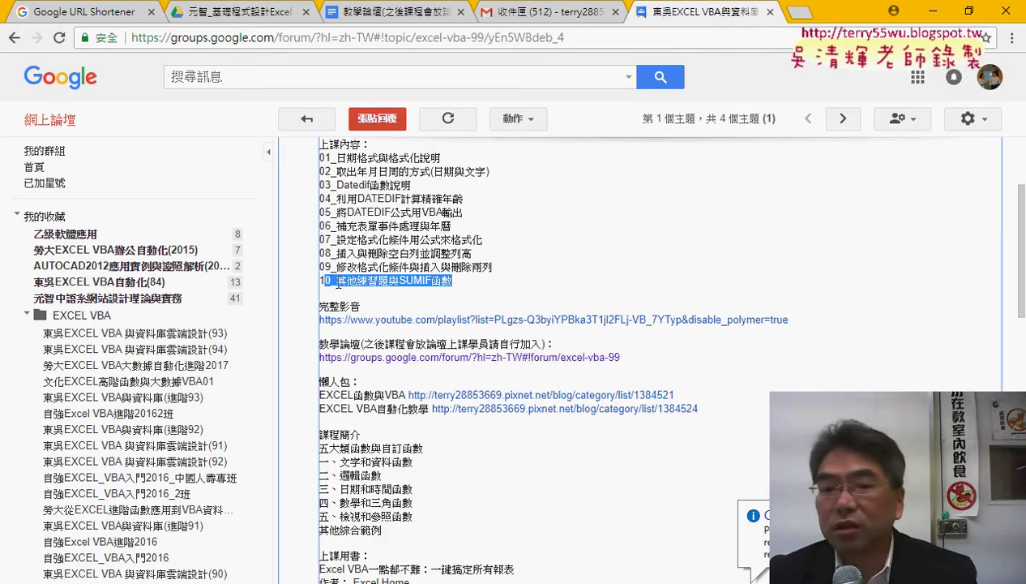
{"action": "key", "text": "alt+Tab"}
{"action": "key", "text": "alt+Tab"}
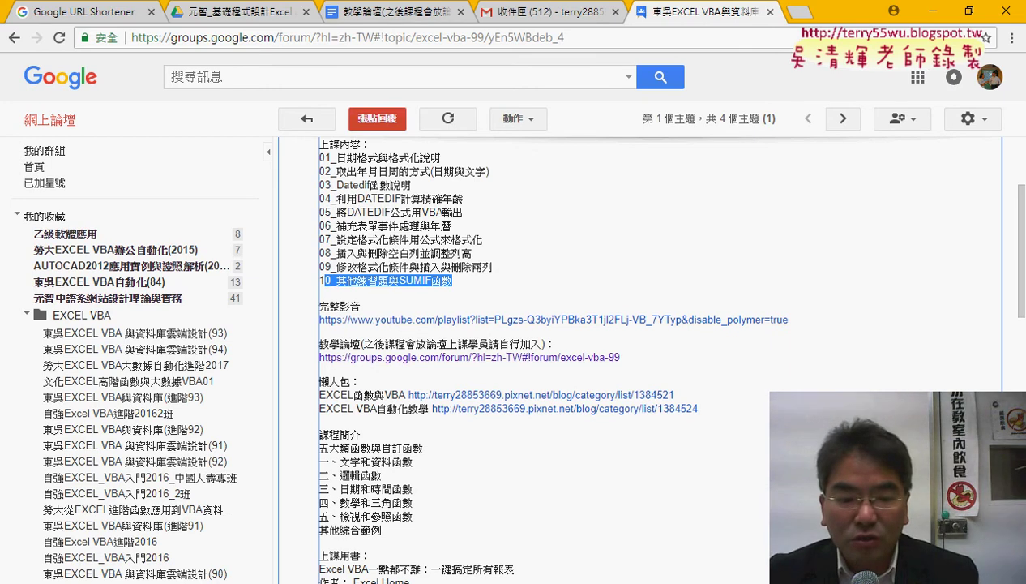
{"action": "left_click", "coordinate": [267, 519]}
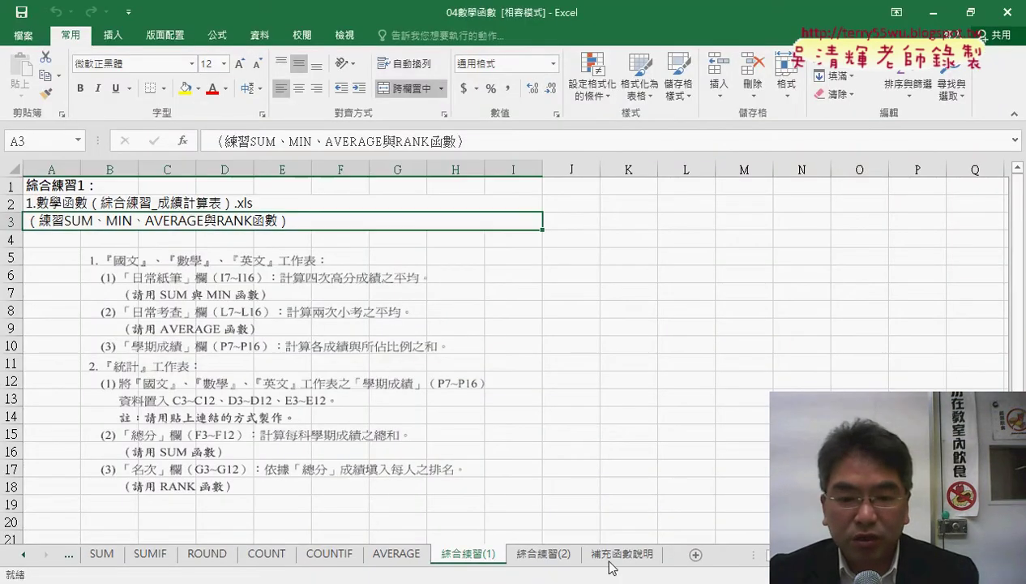
Enlarge the instruction picture on the 綜合練習(2) sheet.
{"action": "left_click", "coordinate": [551, 558]}
{"action": "left_click", "coordinate": [487, 454]}
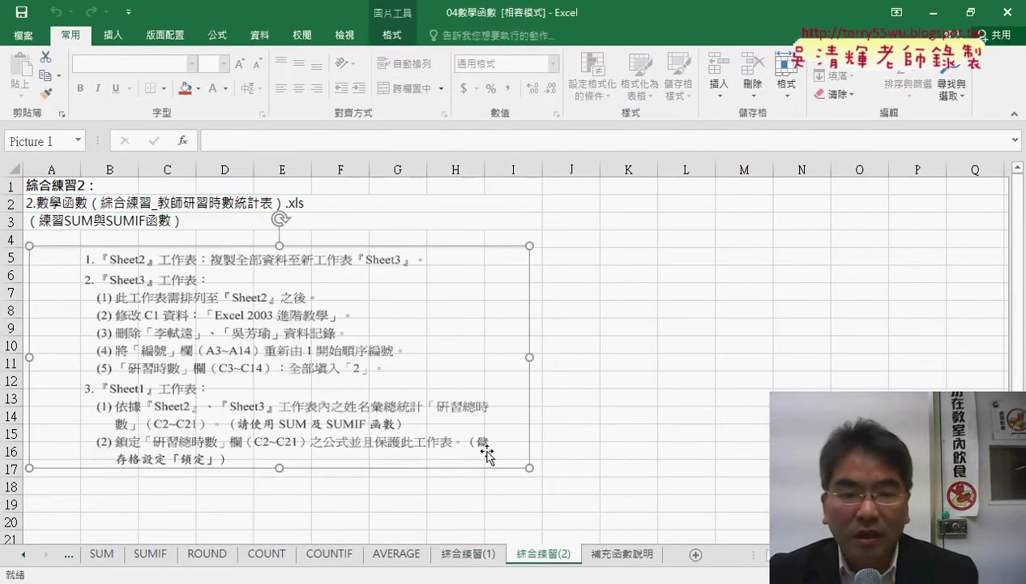
{"action": "left_click_drag", "start_coordinate": [529, 467], "coordinate": [640, 516]}
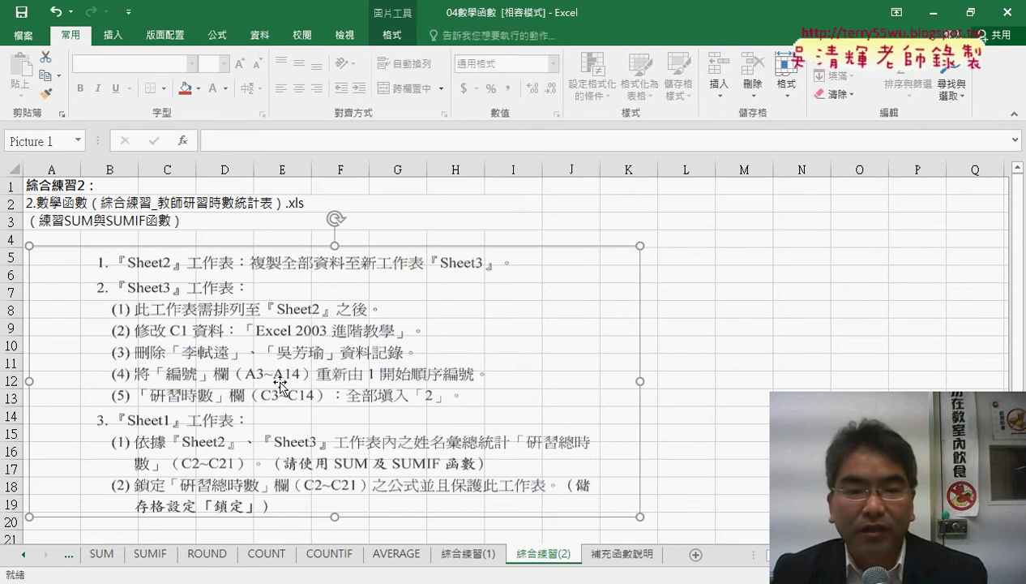
Open the teacher training-hours practice workbook from the 04數學函數 folder.
{"action": "left_click", "coordinate": [217, 580]}
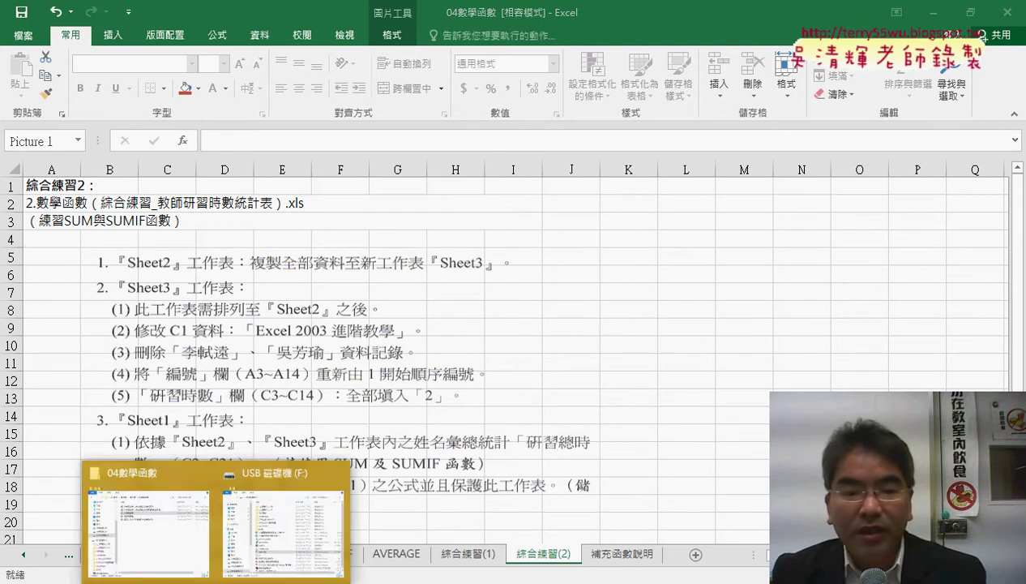
{"action": "left_click", "coordinate": [148, 527]}
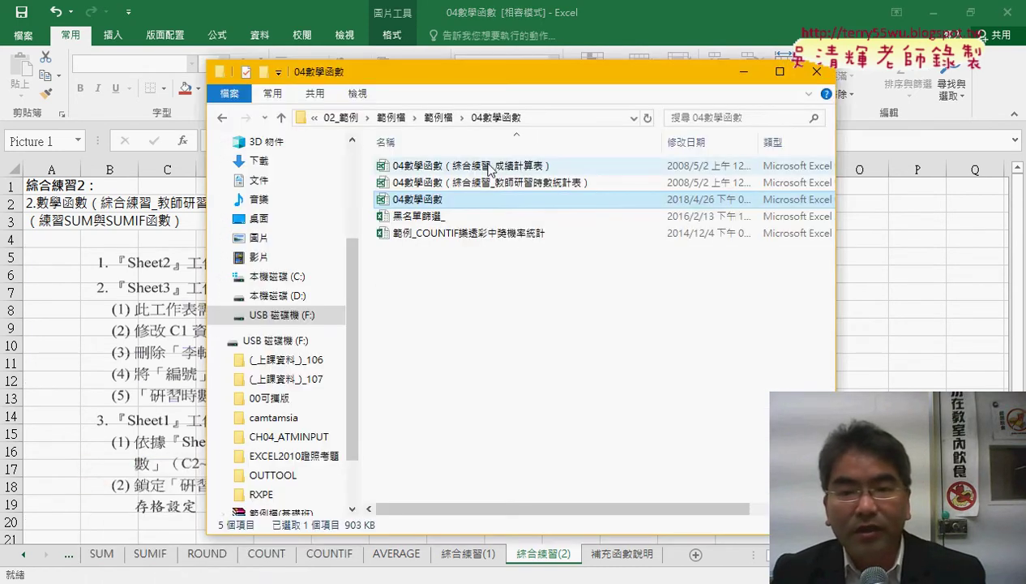
{"action": "double_click", "coordinate": [495, 184]}
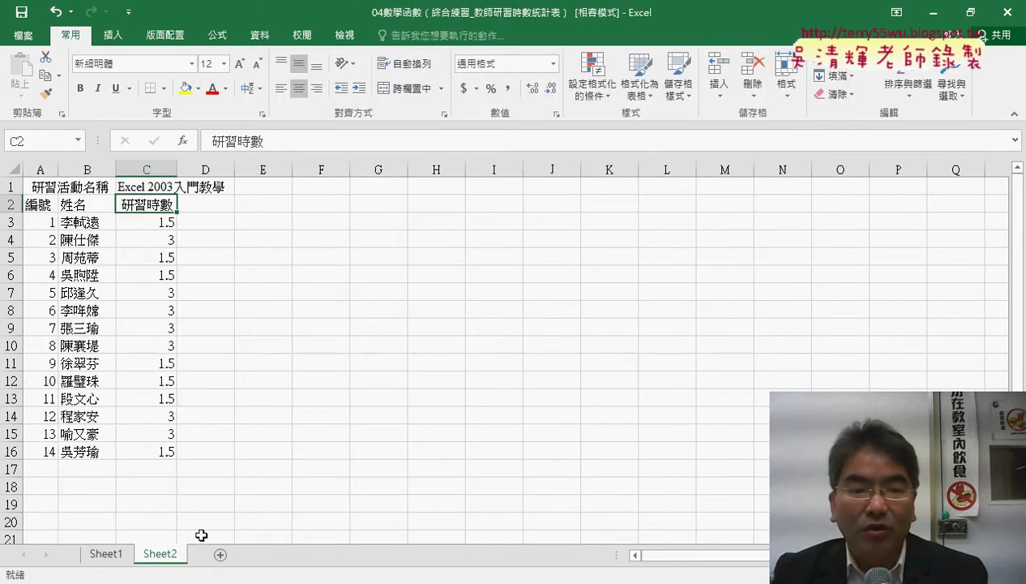
Review Sheet1's name list and Sheet2's names in B3:B16.
{"action": "left_click", "coordinate": [103, 555]}
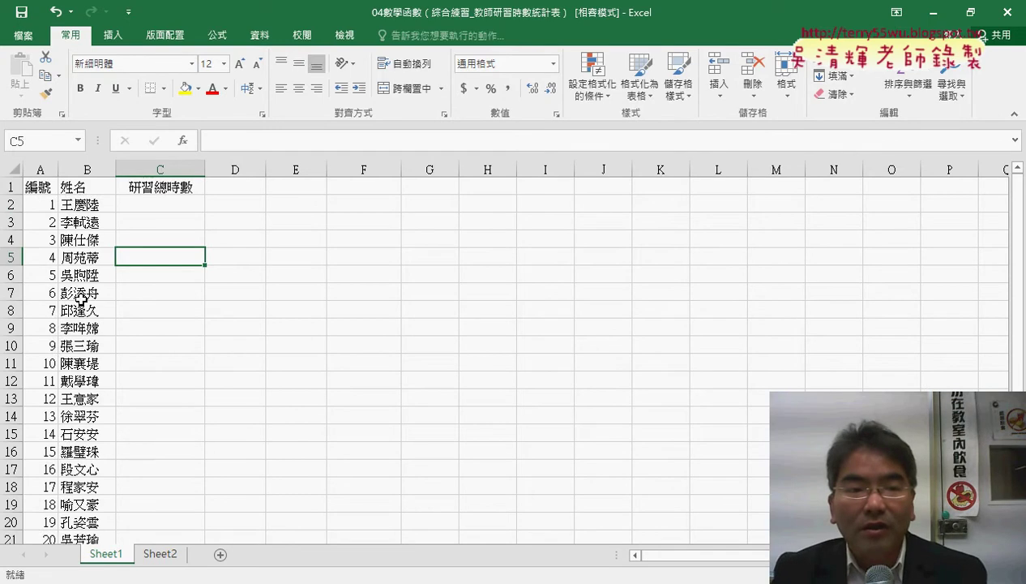
{"action": "scroll", "coordinate": [73, 255], "scroll_direction": "down", "scroll_amount": 2}
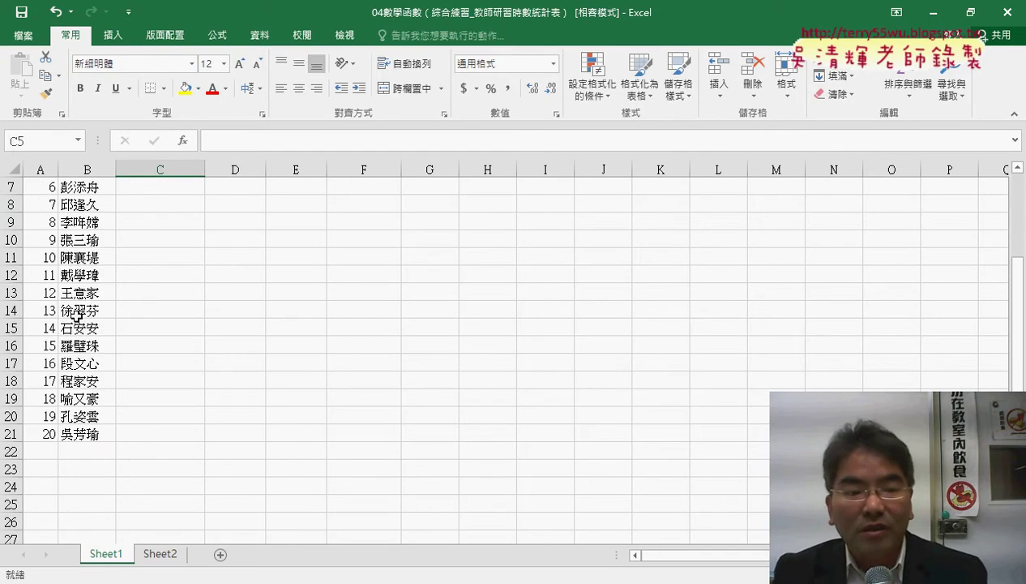
{"action": "left_click", "coordinate": [159, 553]}
{"action": "left_click_drag", "start_coordinate": [81, 226], "coordinate": [82, 444]}
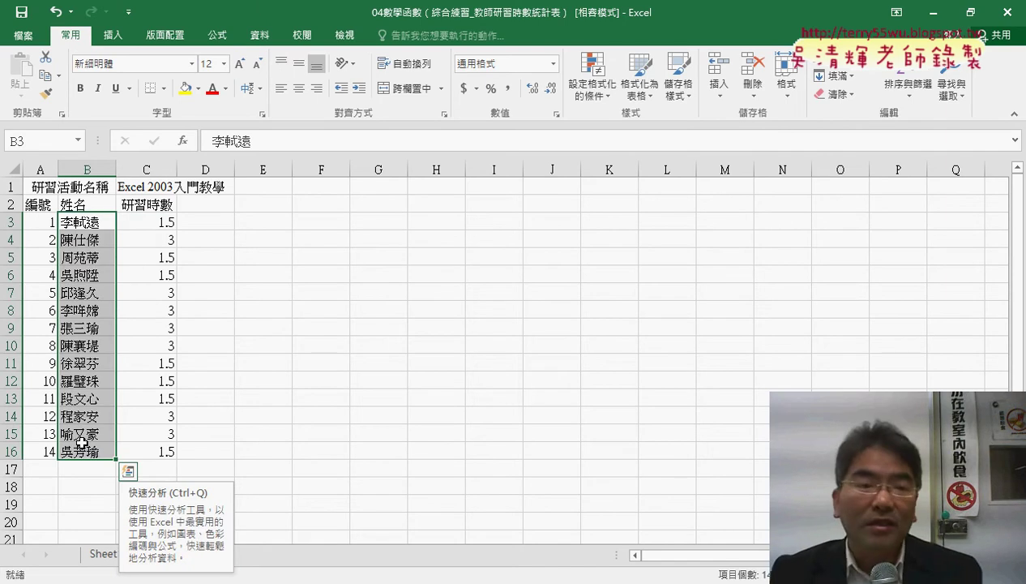
{"action": "left_click", "coordinate": [312, 391]}
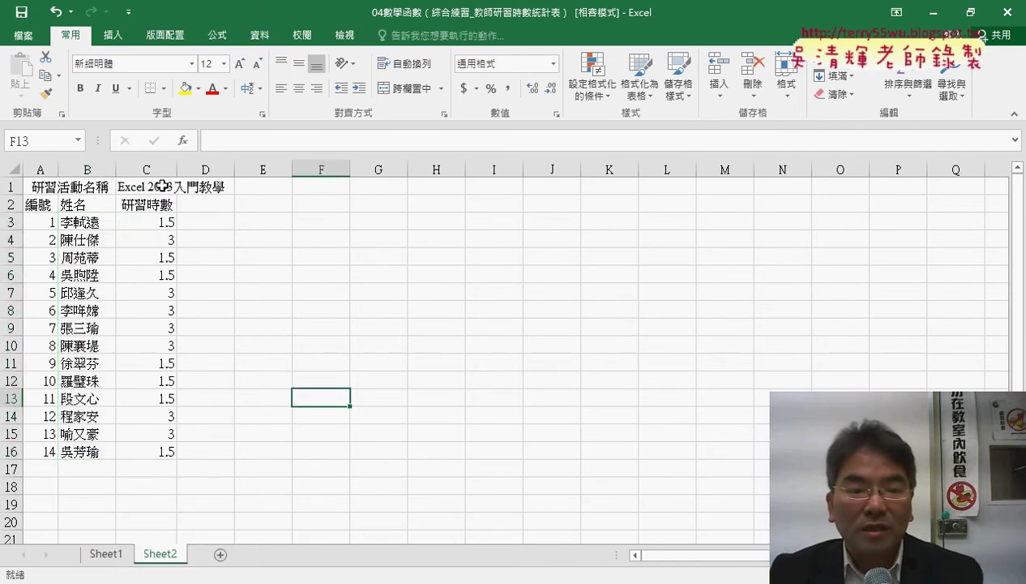
Copy Sheet2 to a new sheet after it and name it Sheet3.
{"action": "left_click_drag", "start_coordinate": [159, 553], "coordinate": [216, 553]}
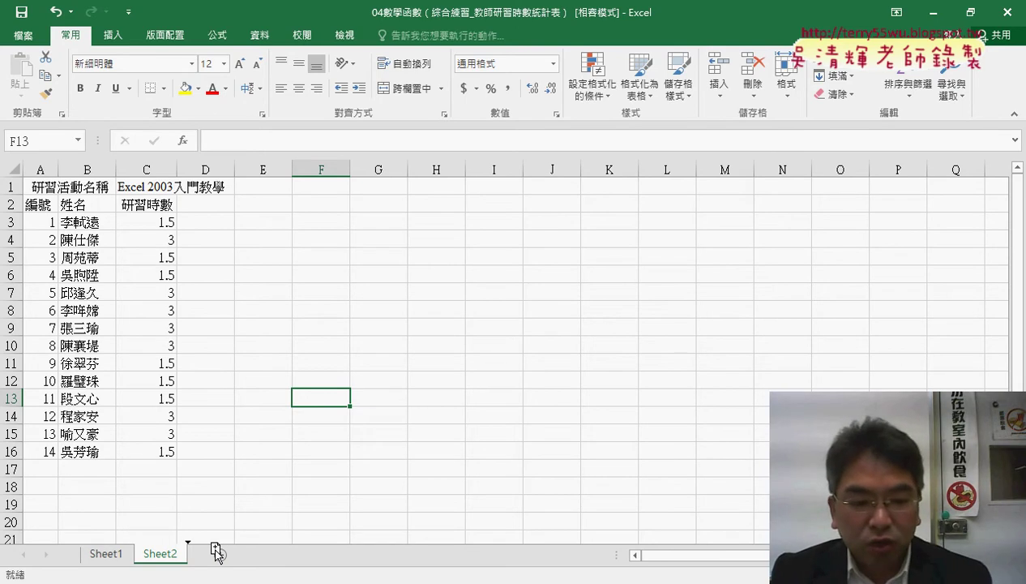
{"action": "left_click_drag", "start_coordinate": [216, 553], "coordinate": [217, 552]}
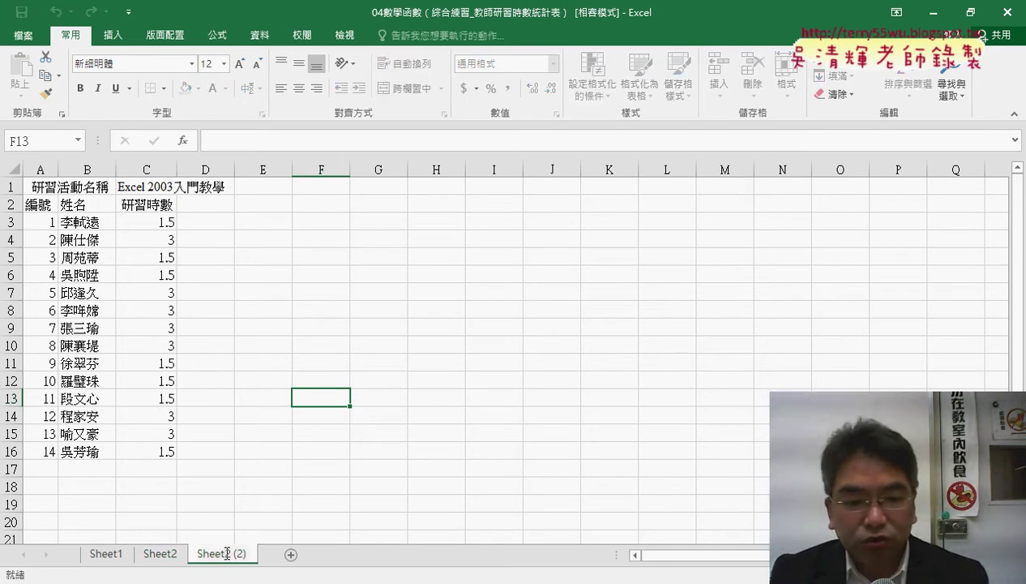
{"action": "type", "text": "Sheet3"}
{"action": "key", "text": "Return"}
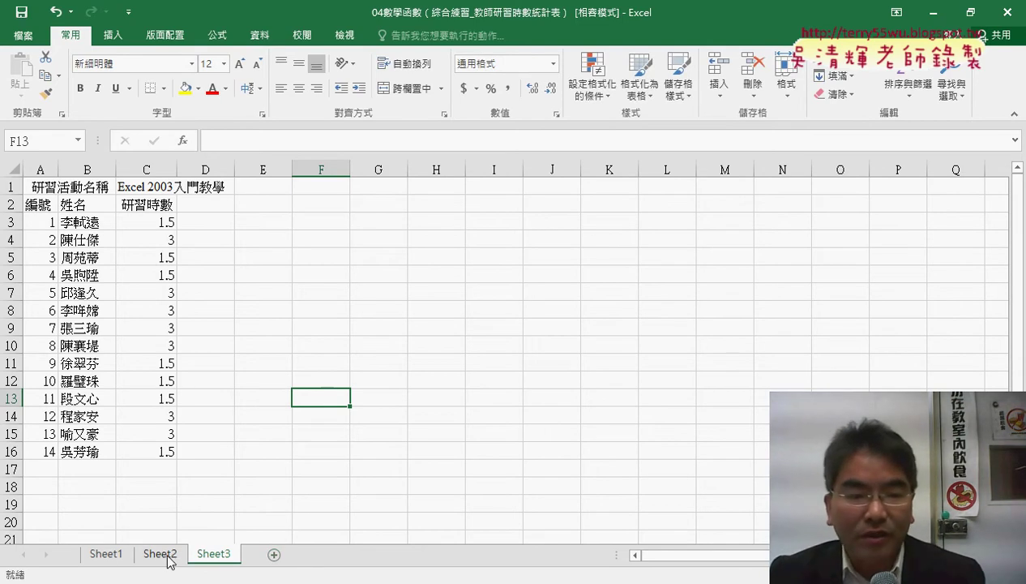
Delete the records in rows 3 and 16 on Sheet3.
{"action": "left_click", "coordinate": [11, 221]}
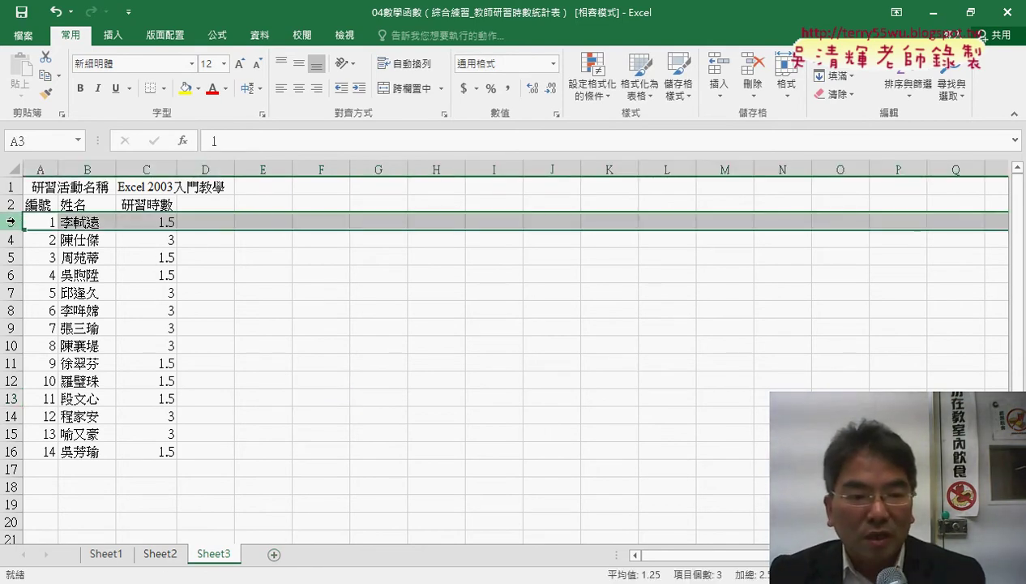
{"action": "left_click", "coordinate": [12, 451], "text": "ctrl"}
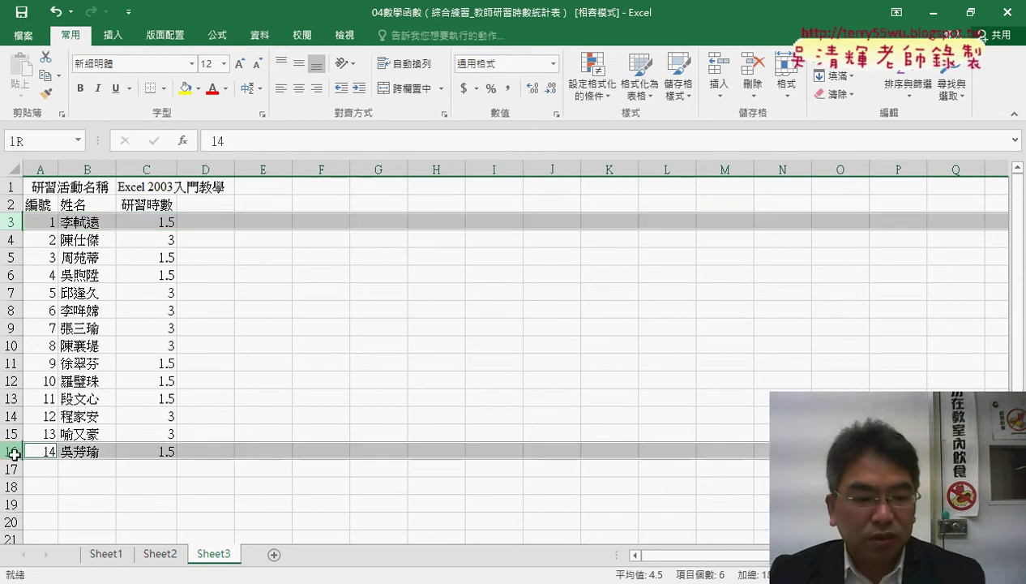
{"action": "right_click", "coordinate": [96, 452]}
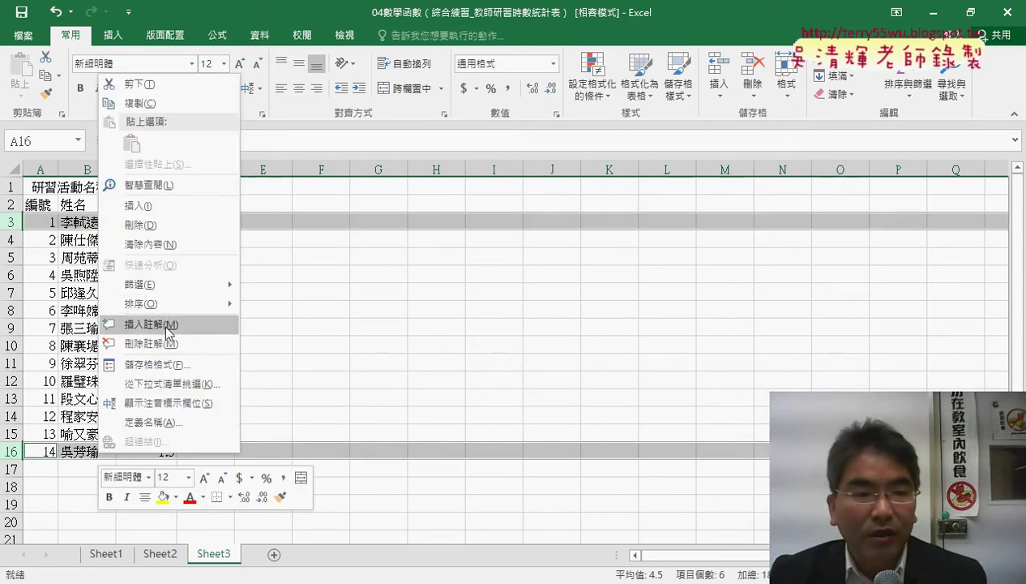
{"action": "left_click", "coordinate": [139, 224]}
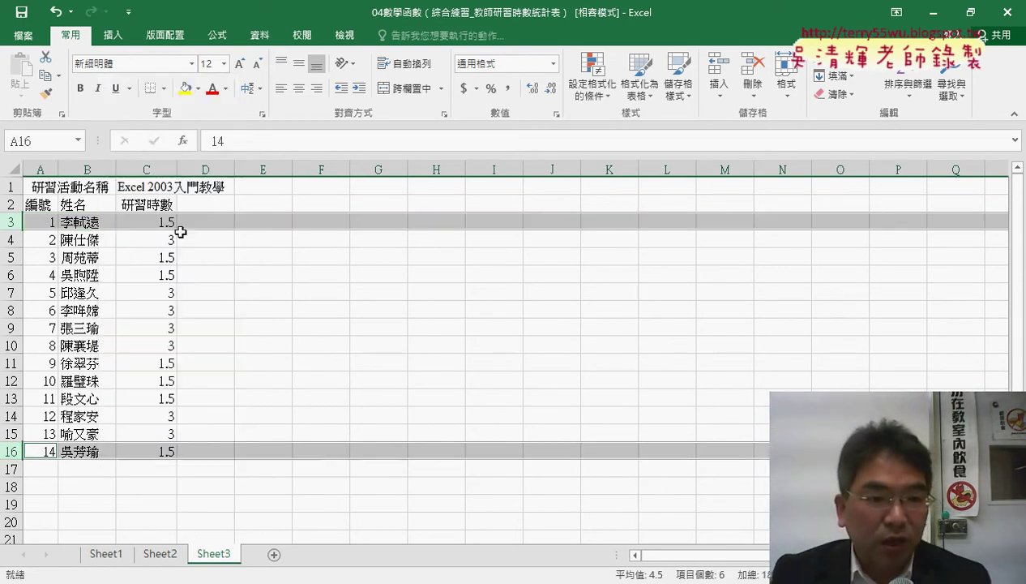
Renumber the IDs 1 to 12 down A3:A14.
{"action": "left_click", "coordinate": [53, 224]}
{"action": "mouse_move", "coordinate": [57, 231]}
{"action": "left_mouse_down"}
{"action": "mouse_move", "coordinate": [54, 417]}
{"action": "mouse_move", "coordinate": [47, 222]}
{"action": "left_mouse_up"}
{"action": "type", "text": "1"}
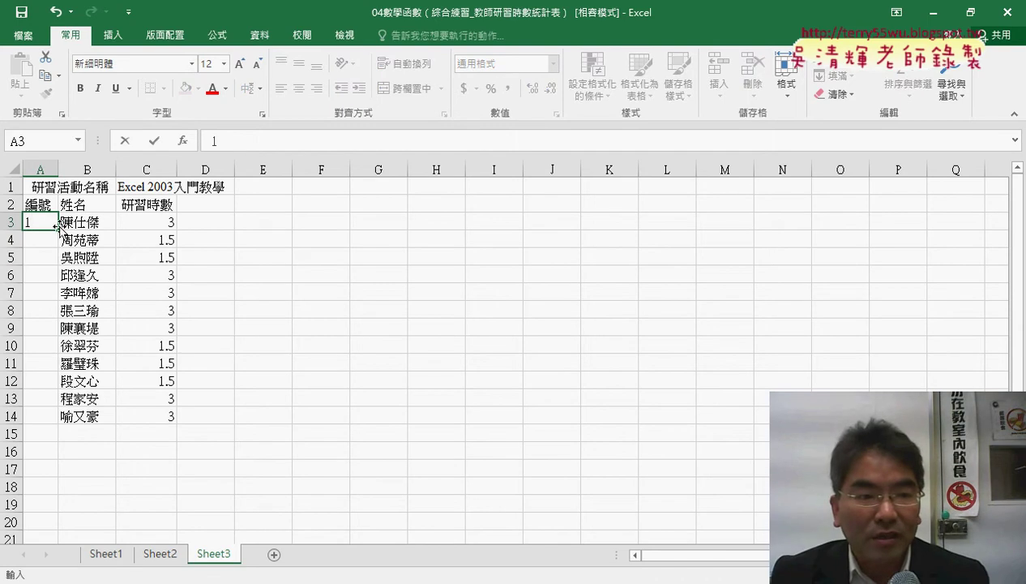
{"action": "left_click", "coordinate": [56, 229]}
{"action": "left_click_drag", "start_coordinate": [60, 231], "coordinate": [60, 420]}
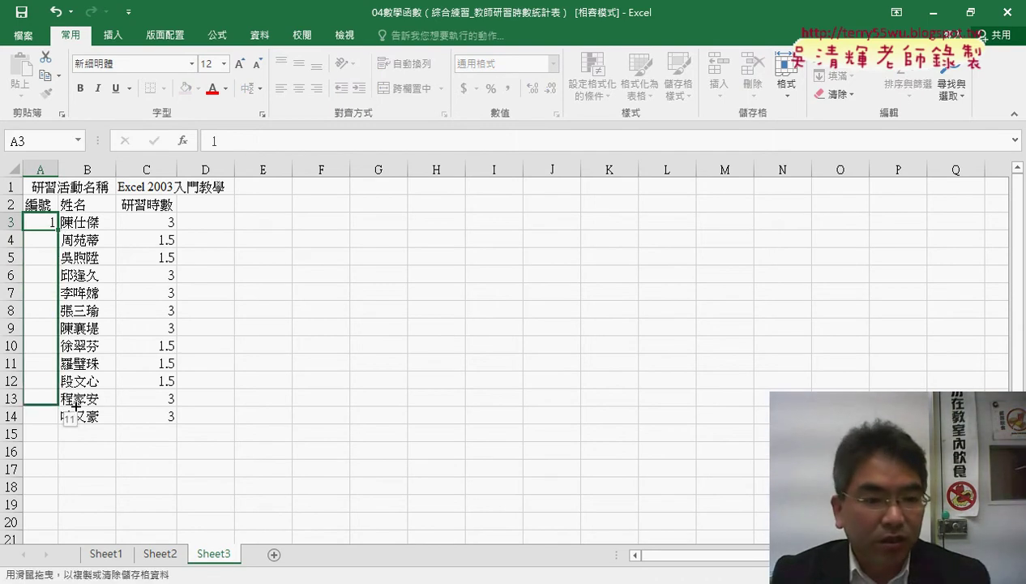
Replace every hours value in C3:C14 with 2.
{"action": "left_click_drag", "start_coordinate": [150, 220], "coordinate": [167, 418]}
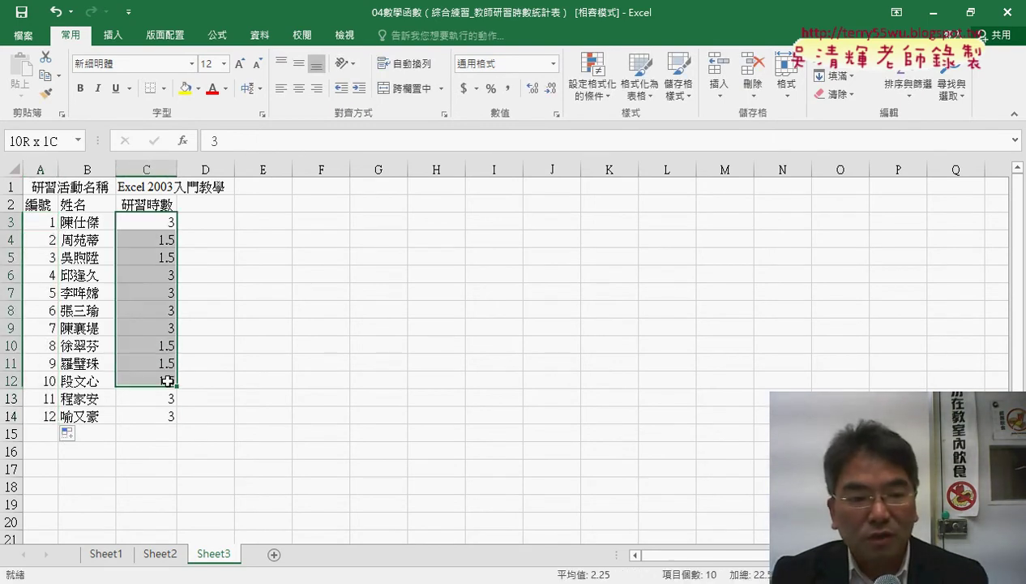
{"action": "key", "text": "Delete"}
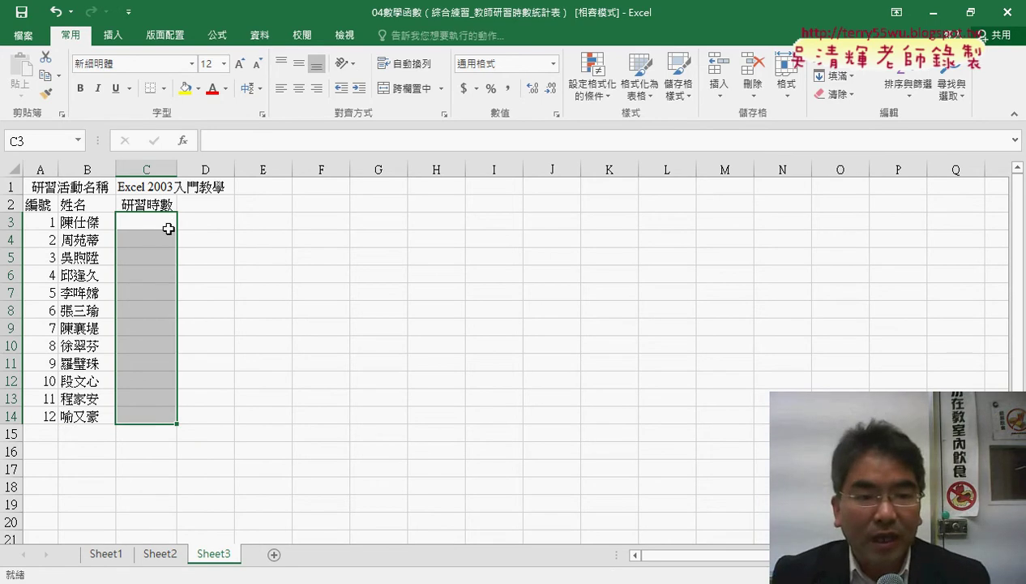
{"action": "left_click", "coordinate": [167, 222]}
{"action": "type", "text": "2"}
{"action": "left_click_drag", "start_coordinate": [176, 231], "coordinate": [172, 423]}
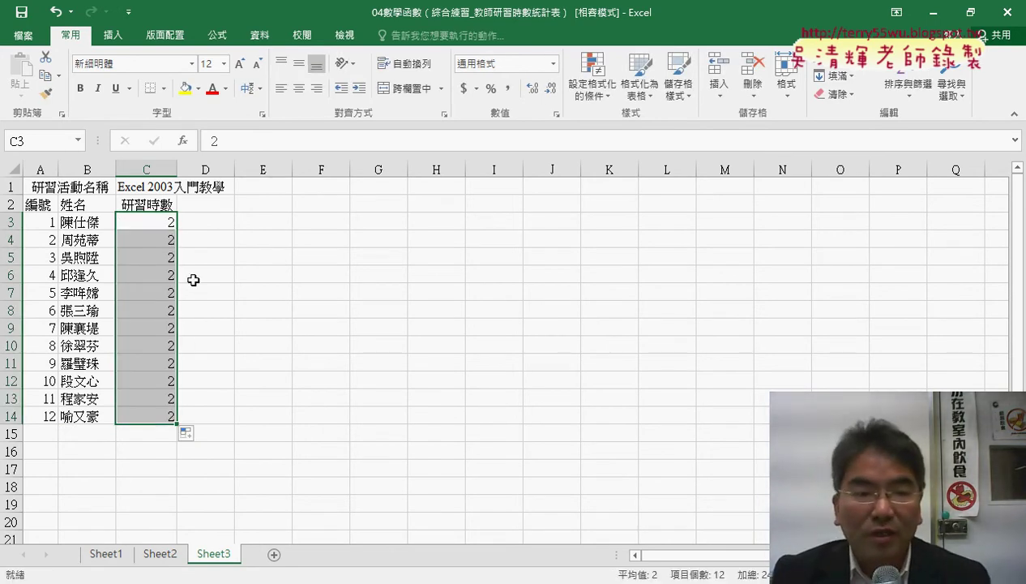
Change the C1 title from Excel 2003入門教學 to Excel 2003進階教學.
{"action": "left_click", "coordinate": [146, 185]}
{"action": "left_click_drag", "start_coordinate": [270, 142], "coordinate": [292, 144]}
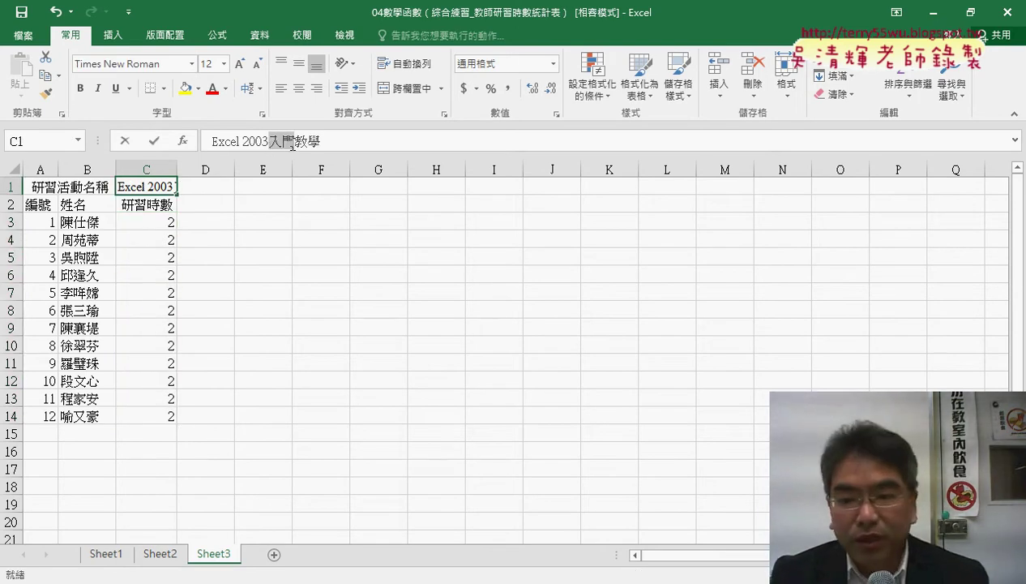
{"action": "type", "text": "ㄐㄧ"}
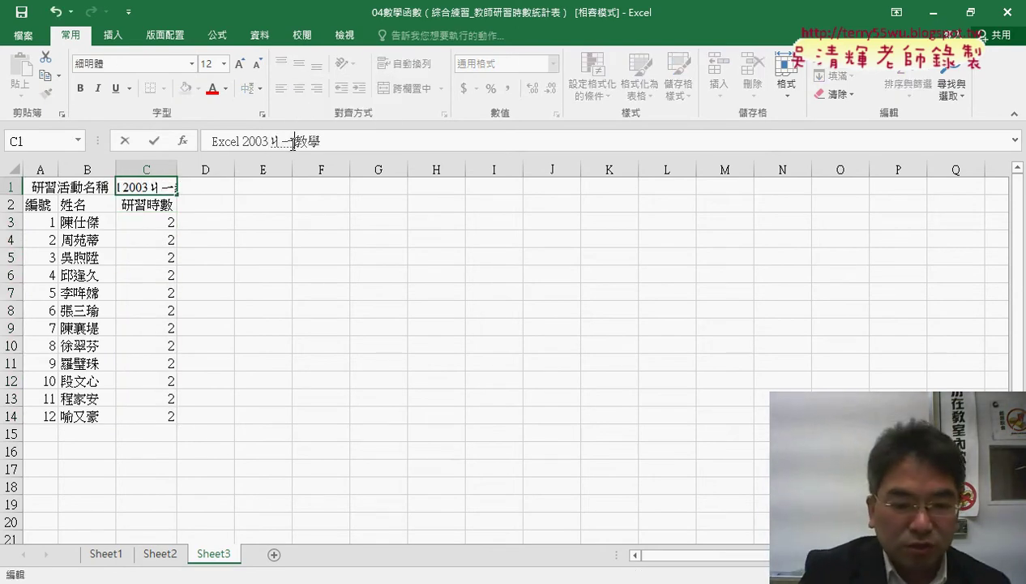
{"action": "type", "text": "ㄣ4"}
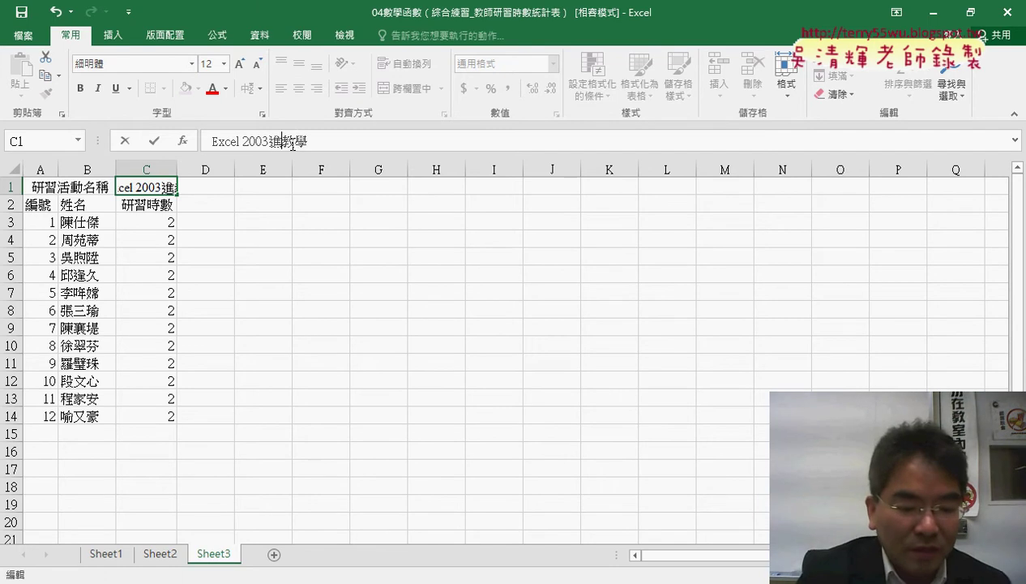
{"action": "type", "text": "ㄐㄧㄝ"}
{"action": "key", "text": "space"}
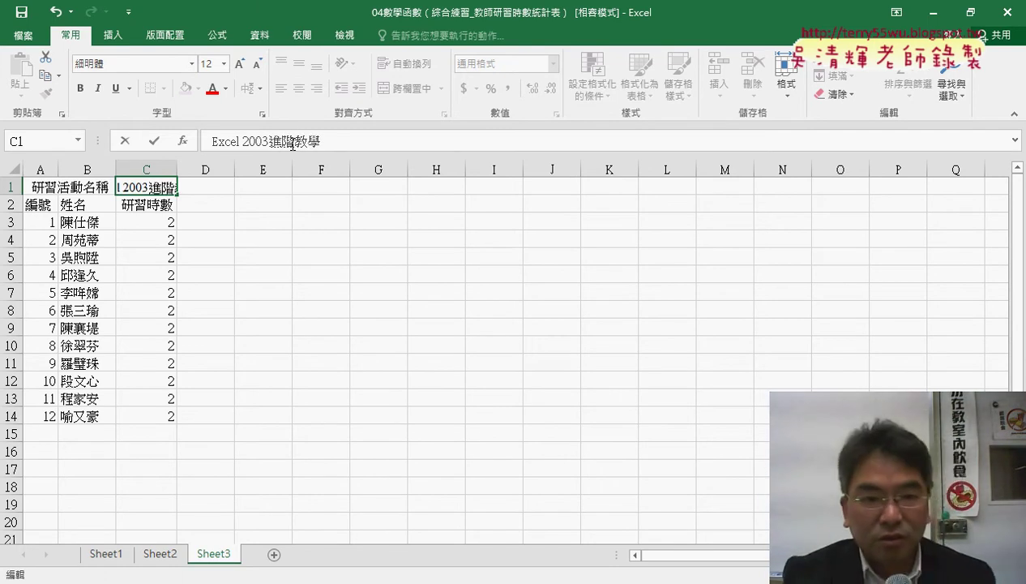
{"action": "key", "text": "Return"}
{"action": "left_click_drag", "start_coordinate": [42, 225], "coordinate": [42, 420]}
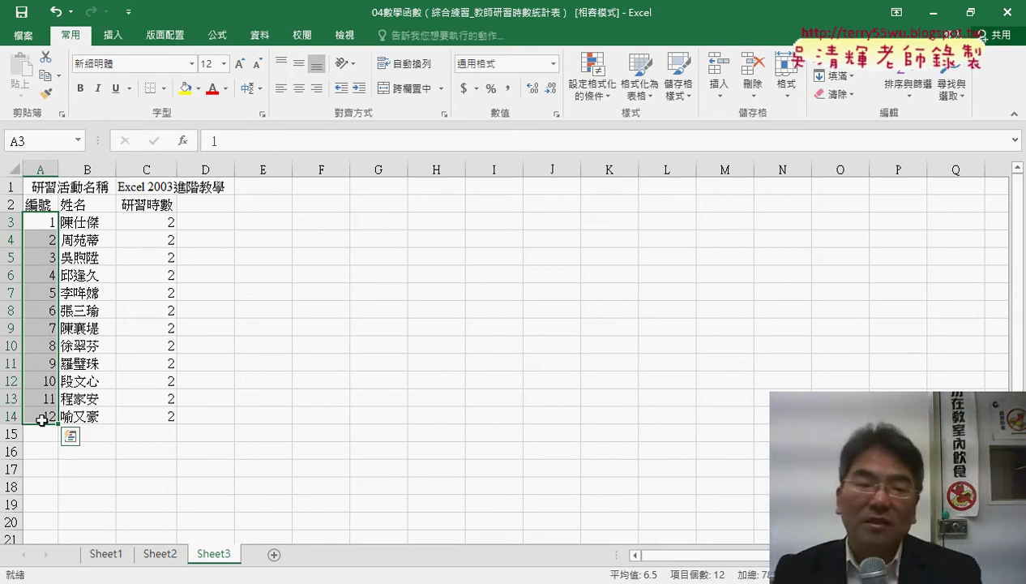
Review Sheet1's names, then the Sheet2 and Sheet3 hours tables.
{"action": "left_click", "coordinate": [106, 553]}
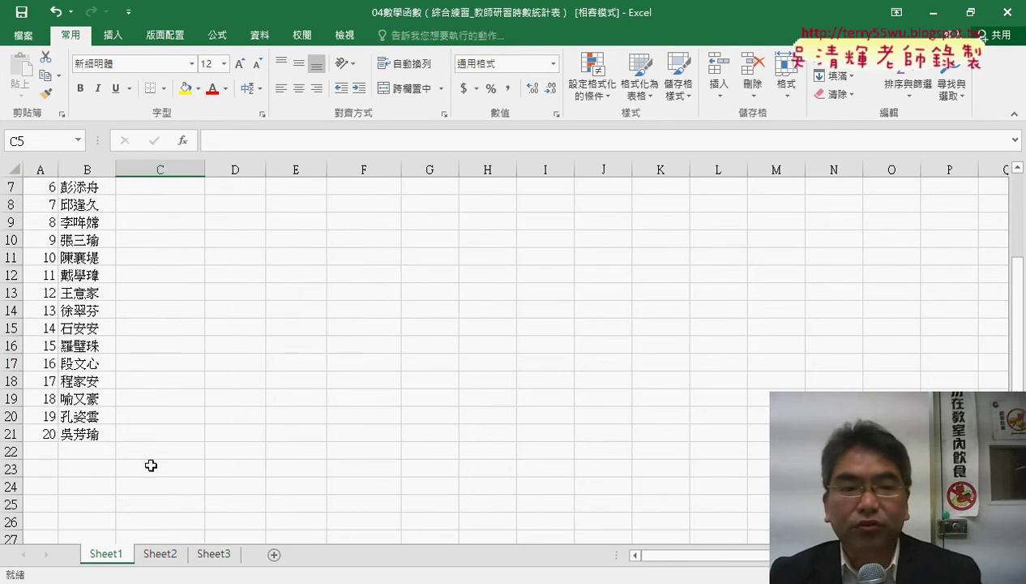
{"action": "scroll", "coordinate": [211, 373], "scroll_direction": "up", "scroll_amount": 2}
{"action": "left_click", "coordinate": [163, 204]}
{"action": "left_click", "coordinate": [81, 207]}
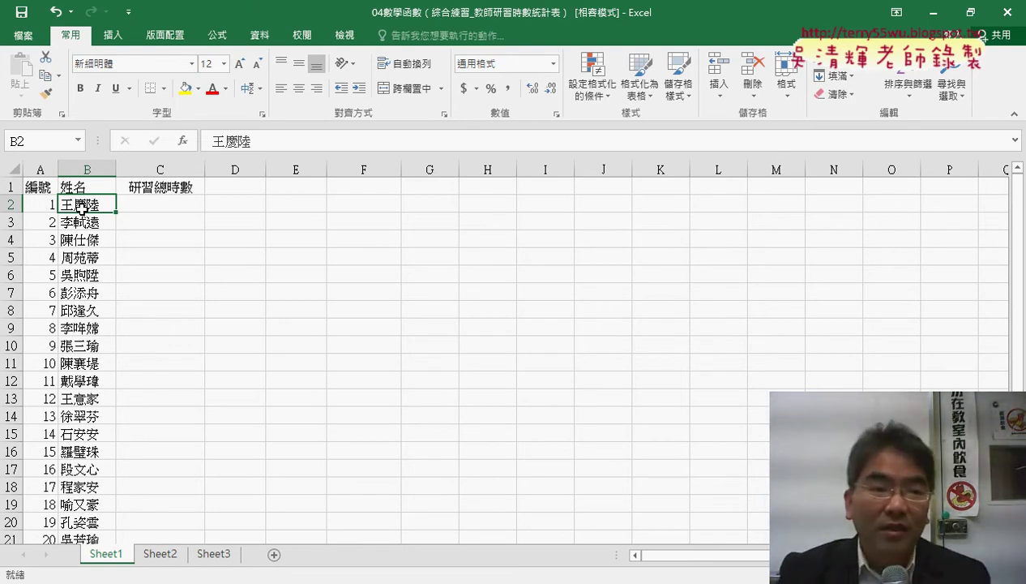
{"action": "left_click", "coordinate": [169, 555]}
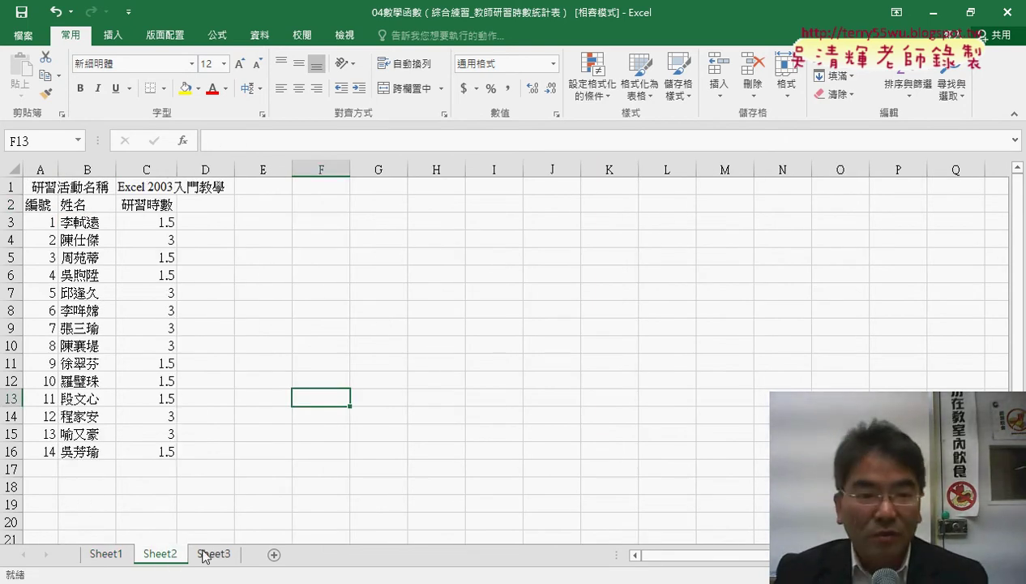
{"action": "left_click", "coordinate": [206, 555]}
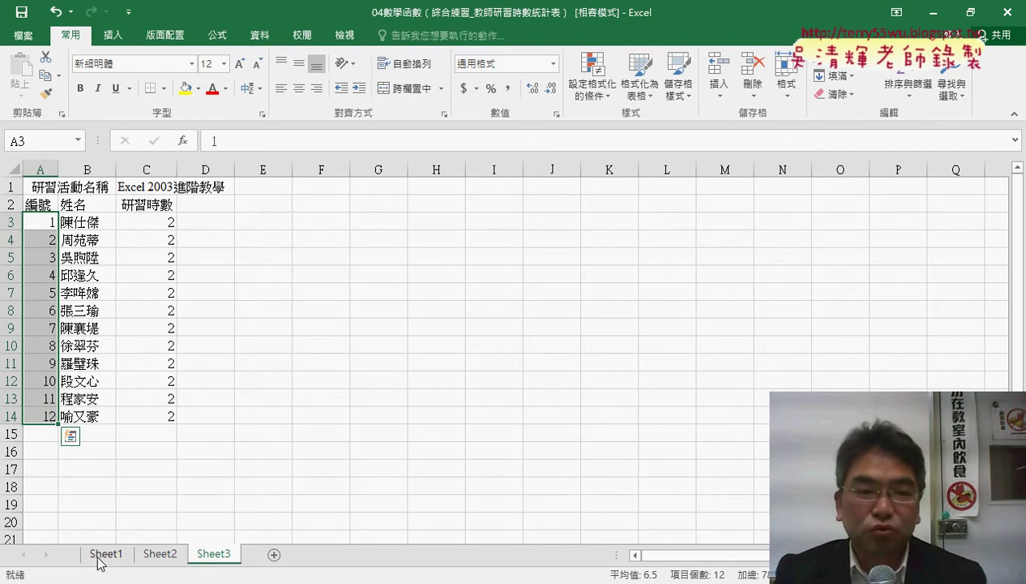
Back on Sheet1, enter 0 in C2 and then erase it.
{"action": "left_click", "coordinate": [101, 555]}
{"action": "left_click", "coordinate": [176, 200]}
{"action": "type", "text": "0"}
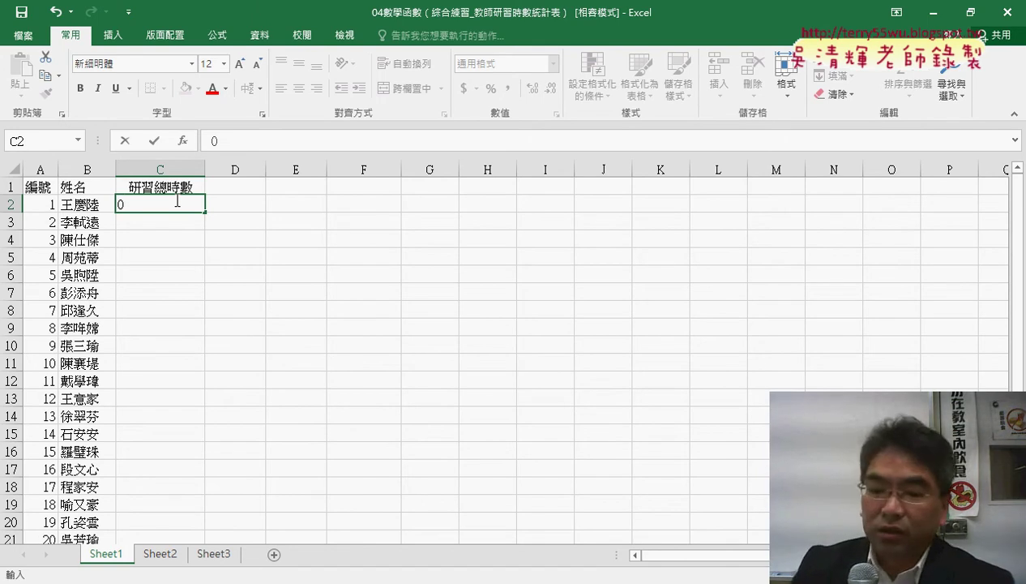
{"action": "key", "text": "BackSpace"}
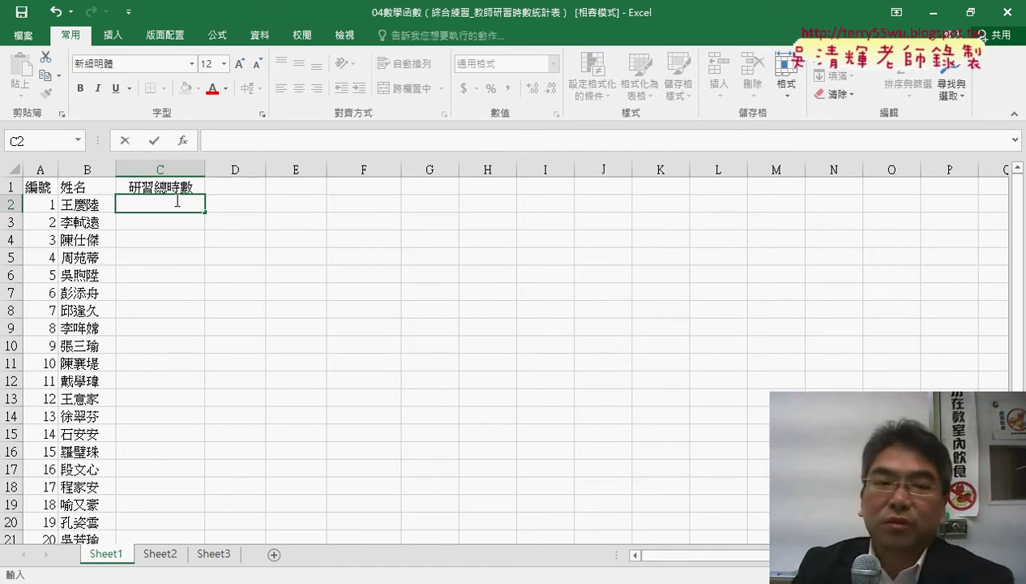
{"action": "left_click", "coordinate": [183, 140]}
Insert SUMIF into C2 from the 數學與三角函數 function category.
{"action": "left_click", "coordinate": [602, 203]}
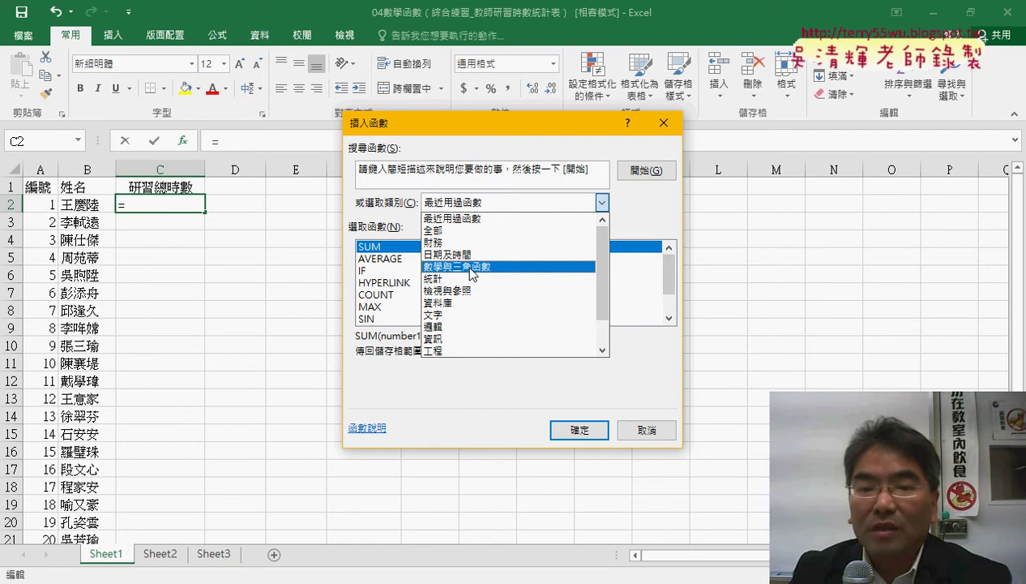
{"action": "left_click", "coordinate": [472, 274]}
{"action": "left_click_drag", "start_coordinate": [666, 257], "coordinate": [668, 302]}
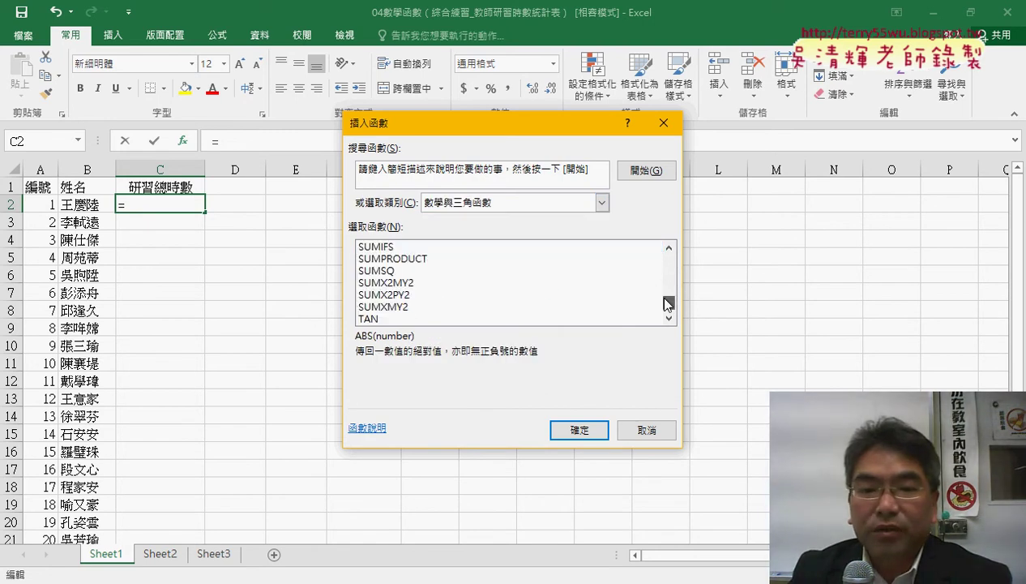
{"action": "left_click", "coordinate": [669, 247]}
{"action": "left_click", "coordinate": [669, 247]}
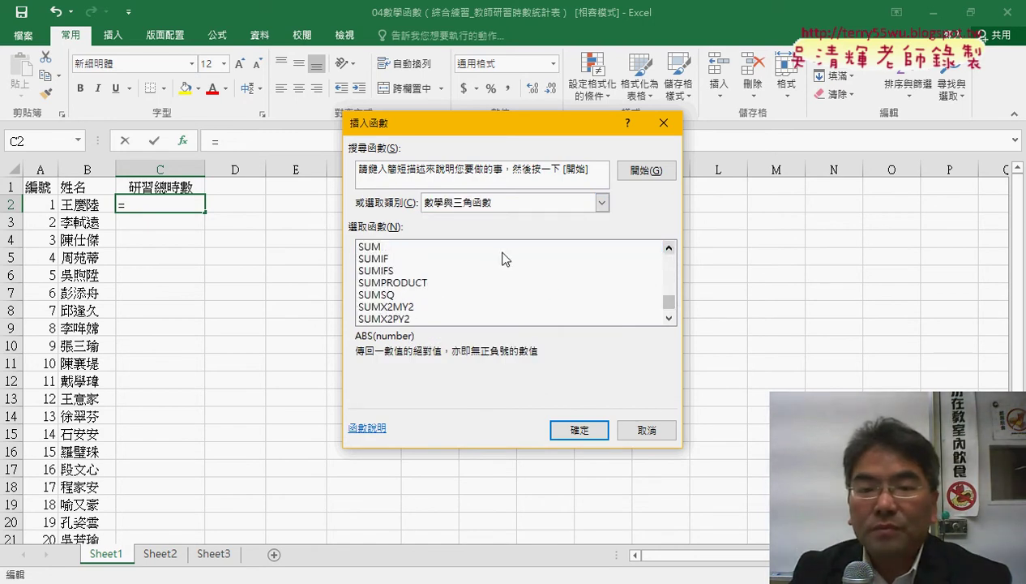
{"action": "left_click", "coordinate": [456, 247]}
{"action": "left_click", "coordinate": [459, 259]}
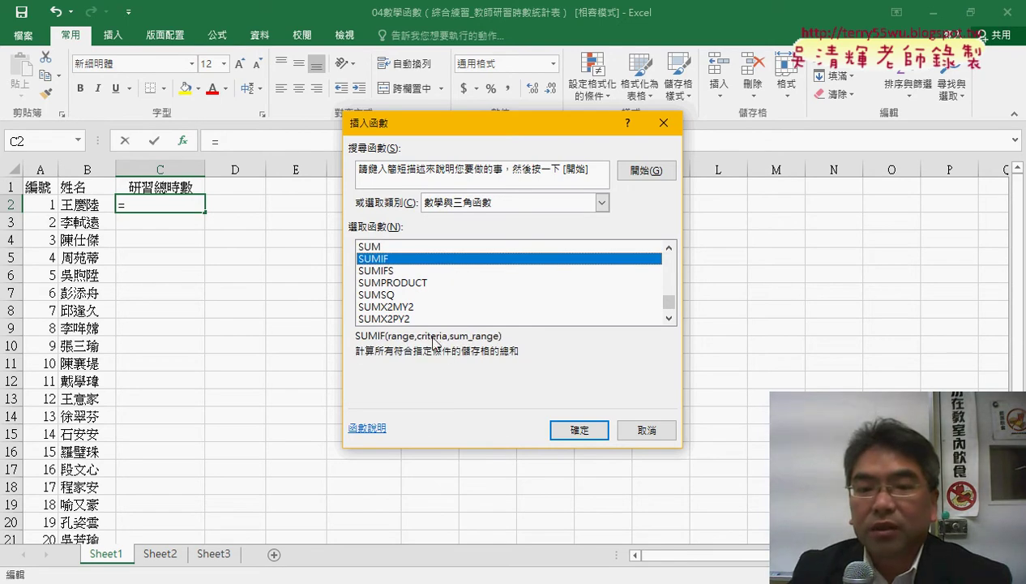
{"action": "left_click", "coordinate": [574, 431]}
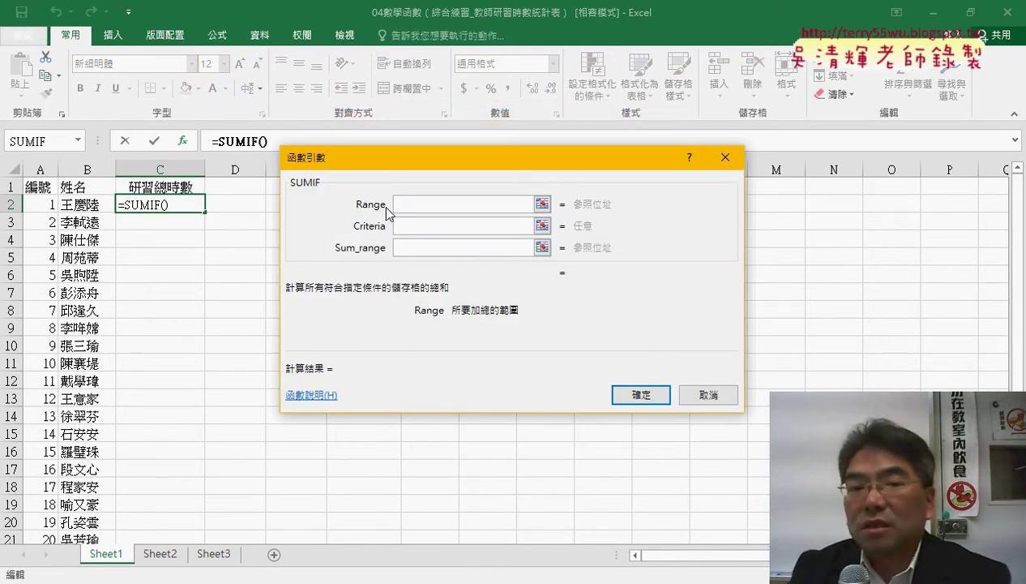
Set the SUMIF criteria to Sheet1 cell B2.
{"action": "left_click", "coordinate": [405, 227]}
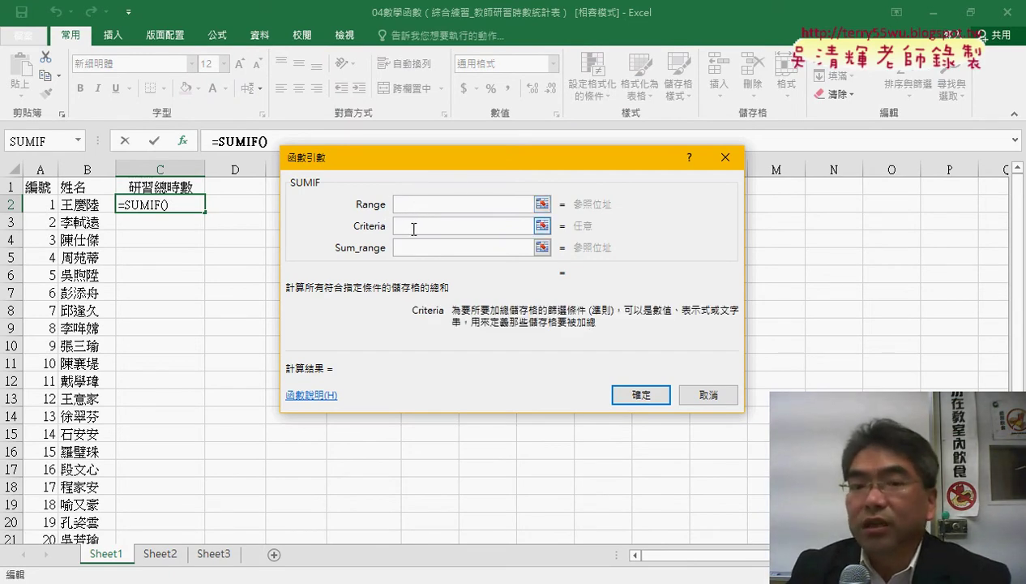
{"action": "left_click", "coordinate": [413, 205]}
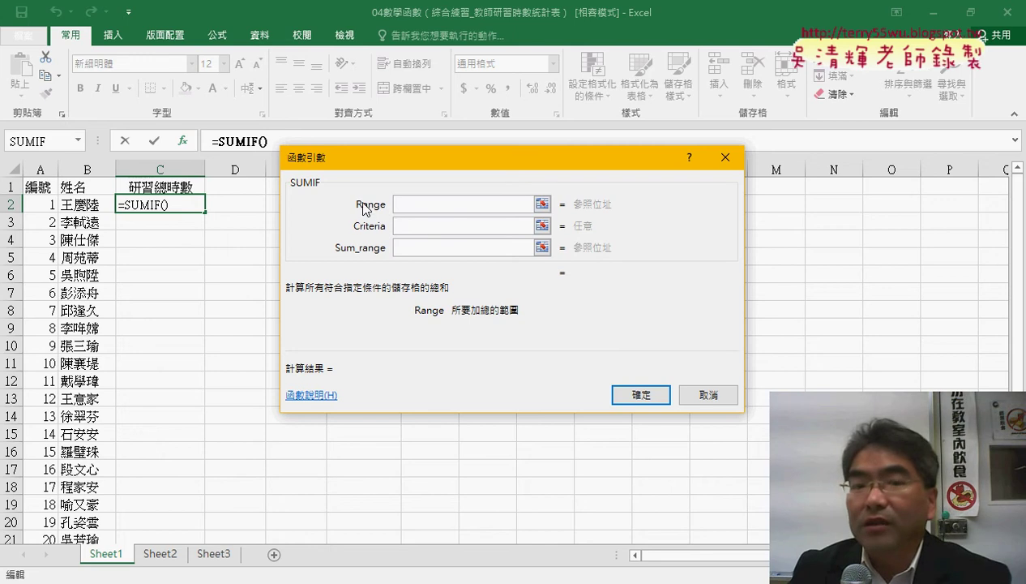
{"action": "left_click", "coordinate": [405, 205]}
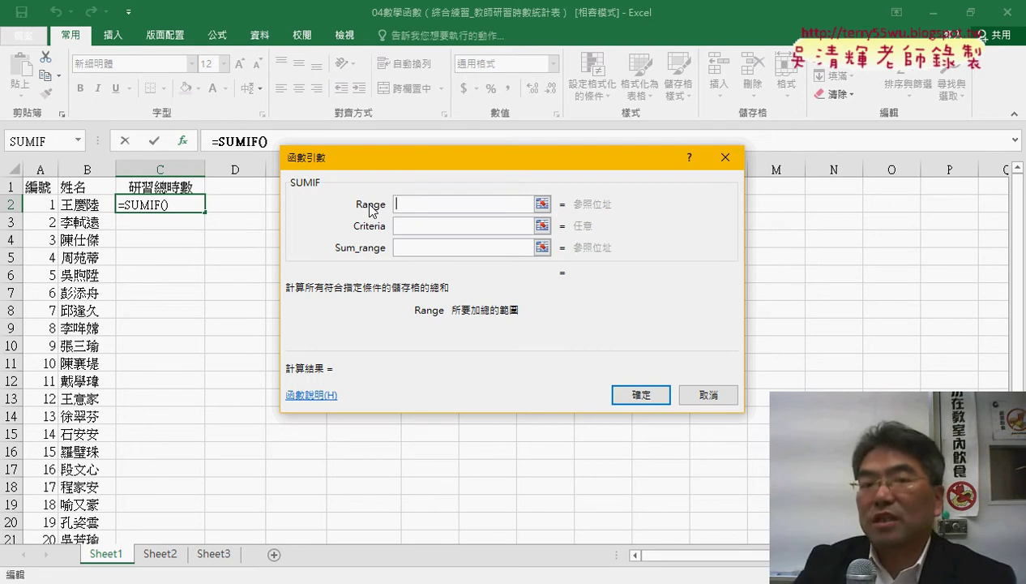
{"action": "left_click", "coordinate": [406, 230]}
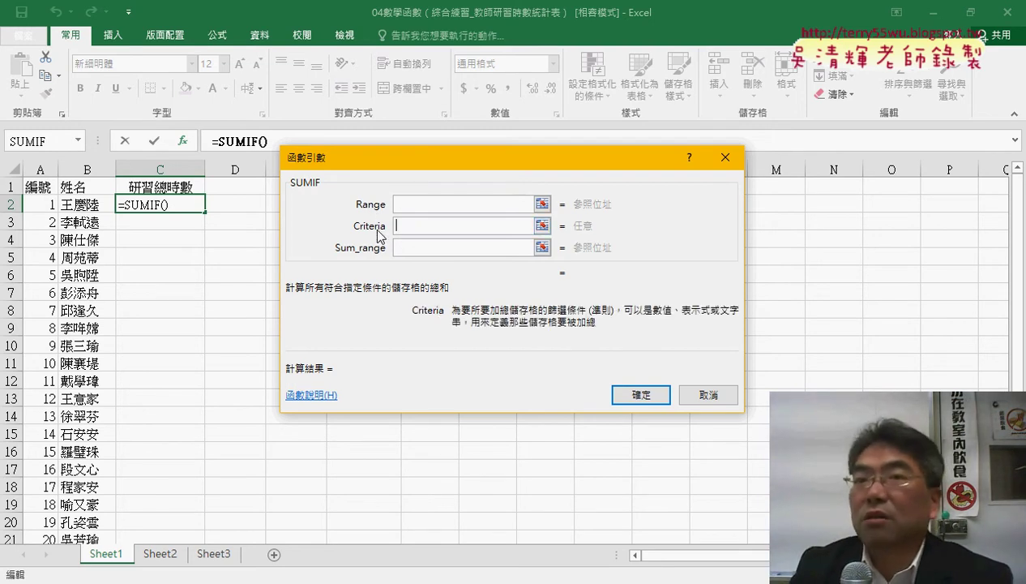
{"action": "left_click", "coordinate": [406, 208]}
{"action": "left_click", "coordinate": [408, 230]}
{"action": "left_click", "coordinate": [415, 206]}
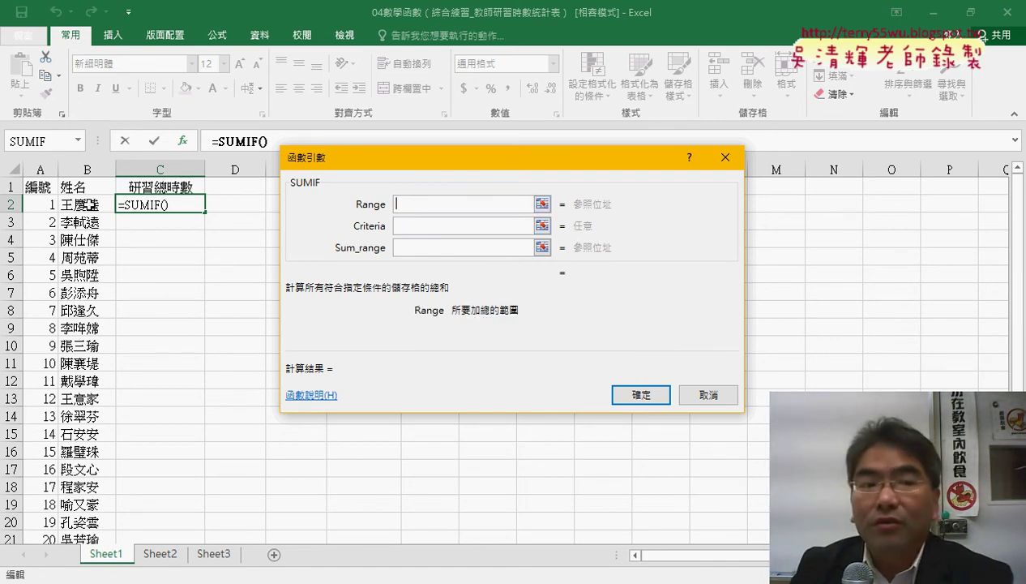
{"action": "left_click", "coordinate": [407, 228]}
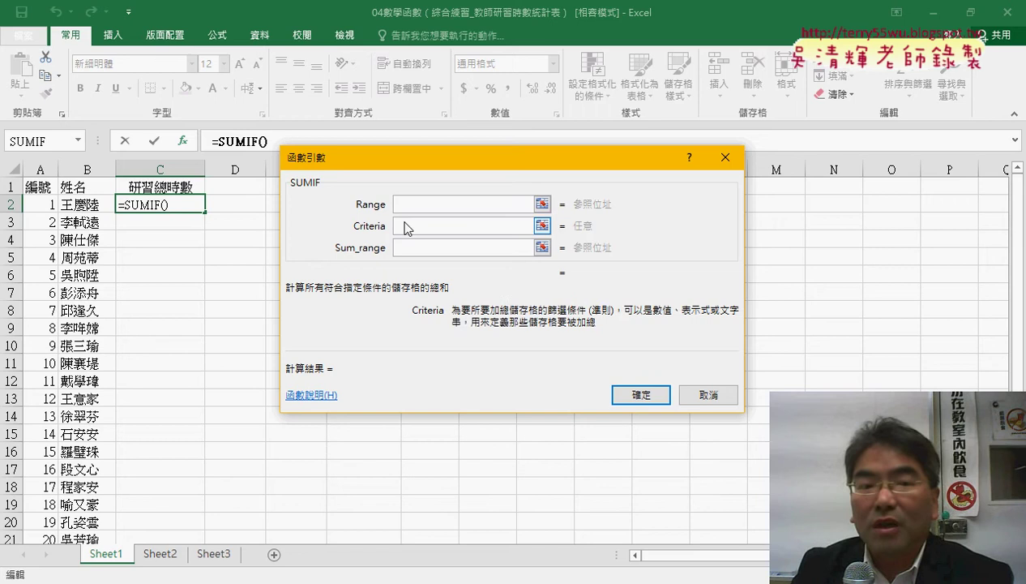
{"action": "left_click", "coordinate": [103, 208]}
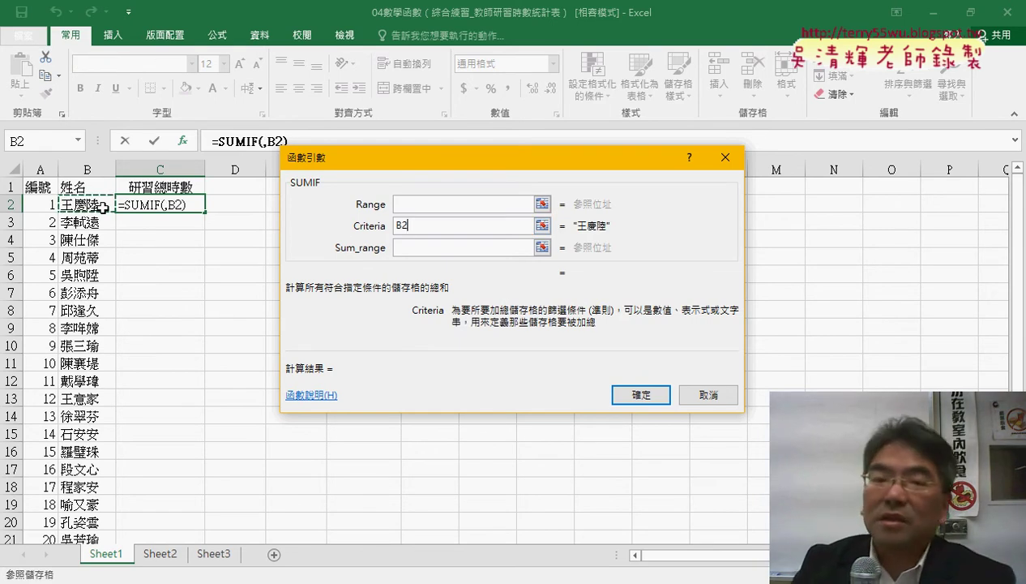
Set the SUMIF range to Sheet2!B3:B16.
{"action": "left_click", "coordinate": [428, 210]}
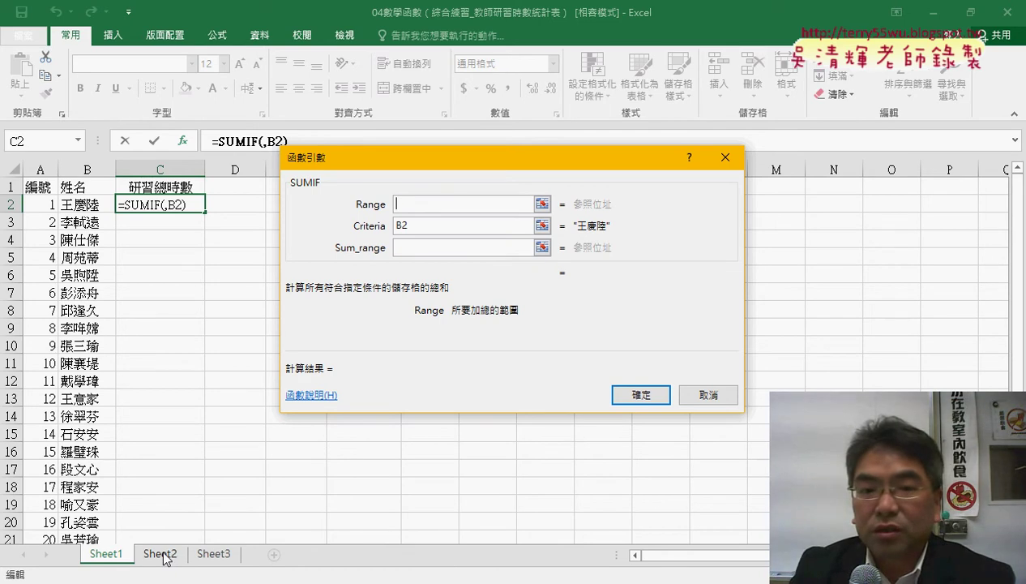
{"action": "left_click", "coordinate": [162, 554]}
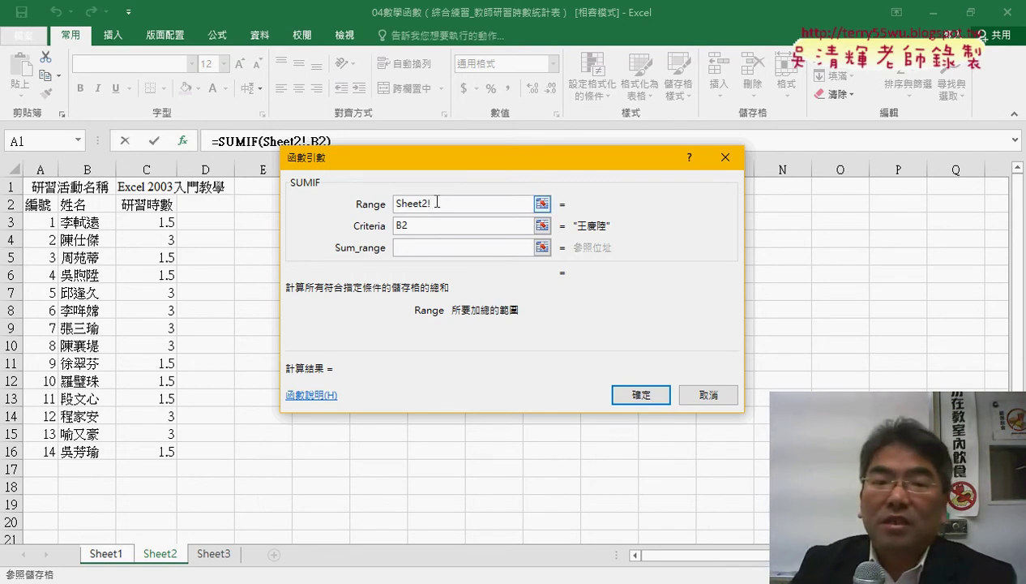
{"action": "left_click", "coordinate": [91, 230]}
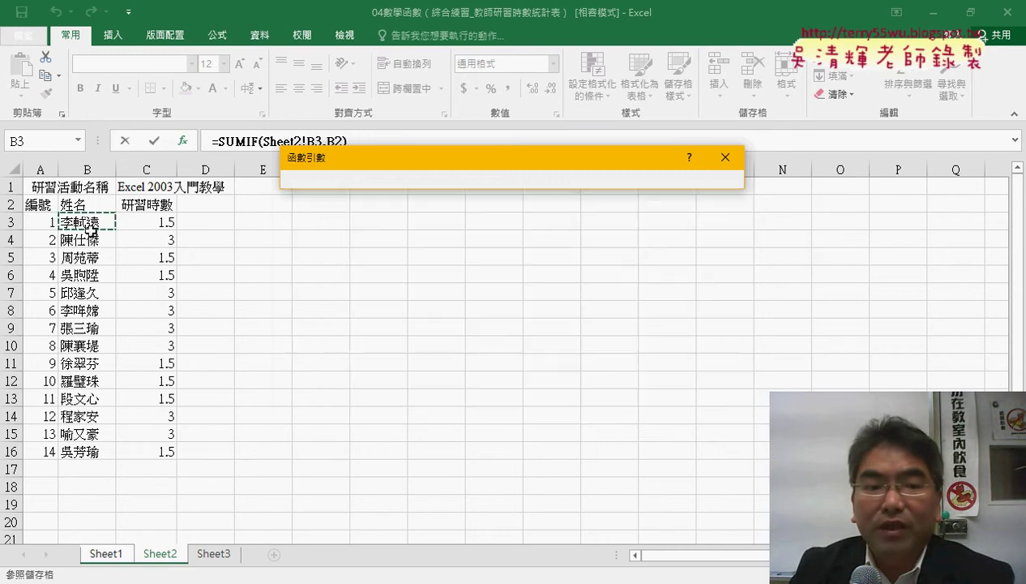
{"action": "left_click_drag", "start_coordinate": [91, 231], "coordinate": [87, 452]}
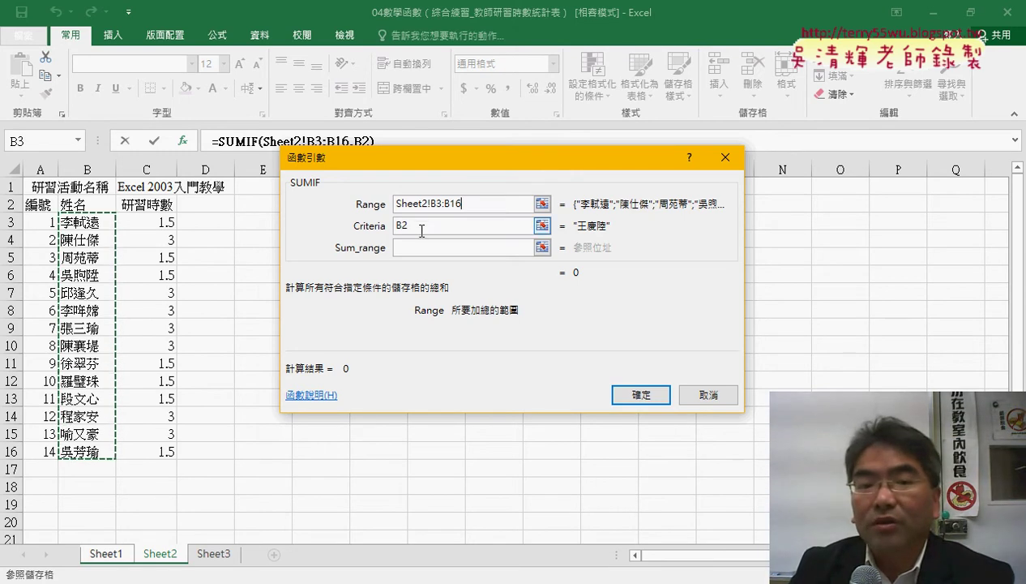
{"action": "left_click", "coordinate": [406, 248]}
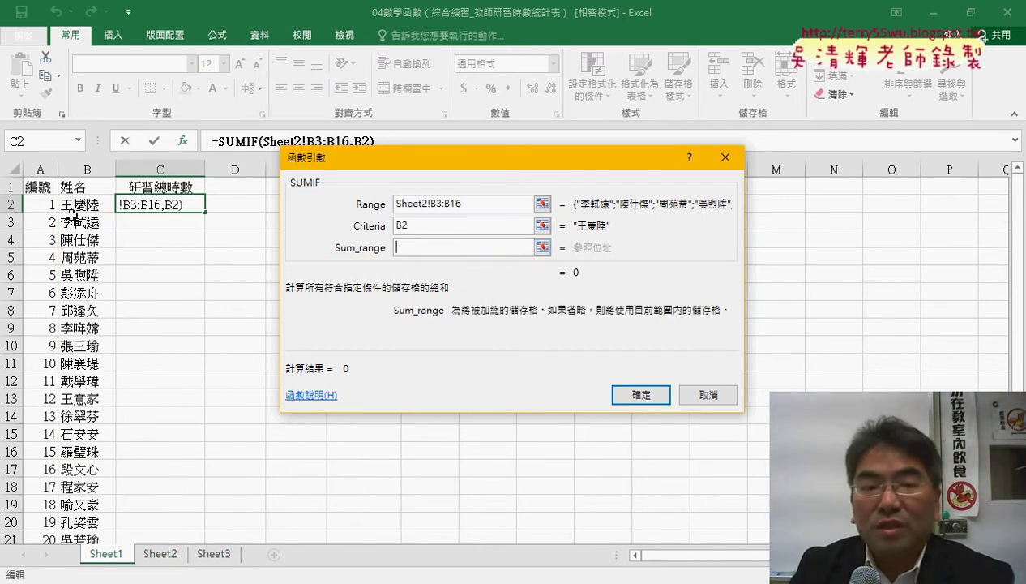
Set the sum range to Sheet2!C3:C16 and highlight the Range argument.
{"action": "left_click", "coordinate": [169, 557]}
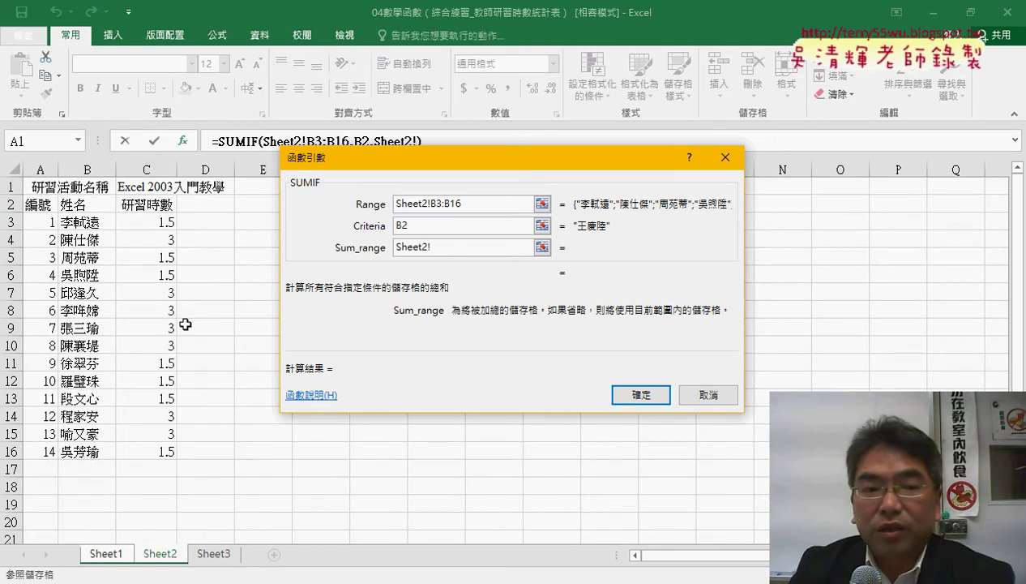
{"action": "left_click_drag", "start_coordinate": [157, 221], "coordinate": [152, 446]}
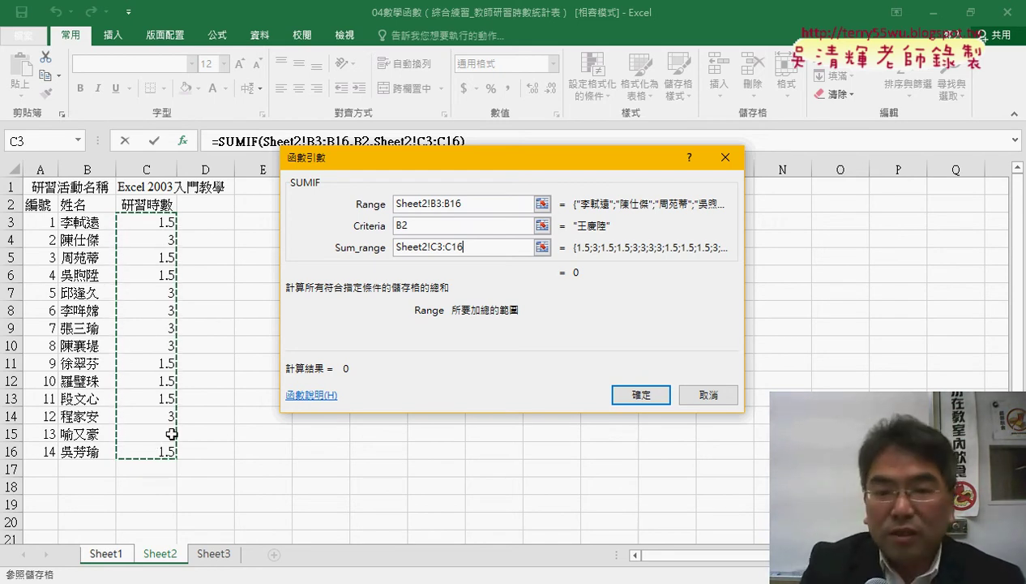
{"action": "left_click_drag", "start_coordinate": [389, 235], "coordinate": [381, 221]}
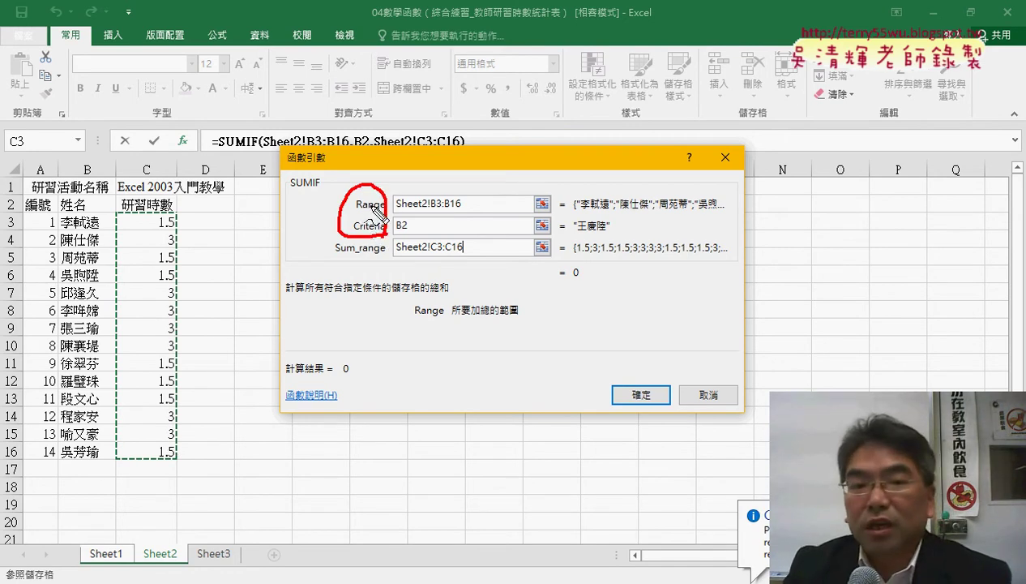
{"action": "left_click_drag", "start_coordinate": [357, 212], "coordinate": [385, 214]}
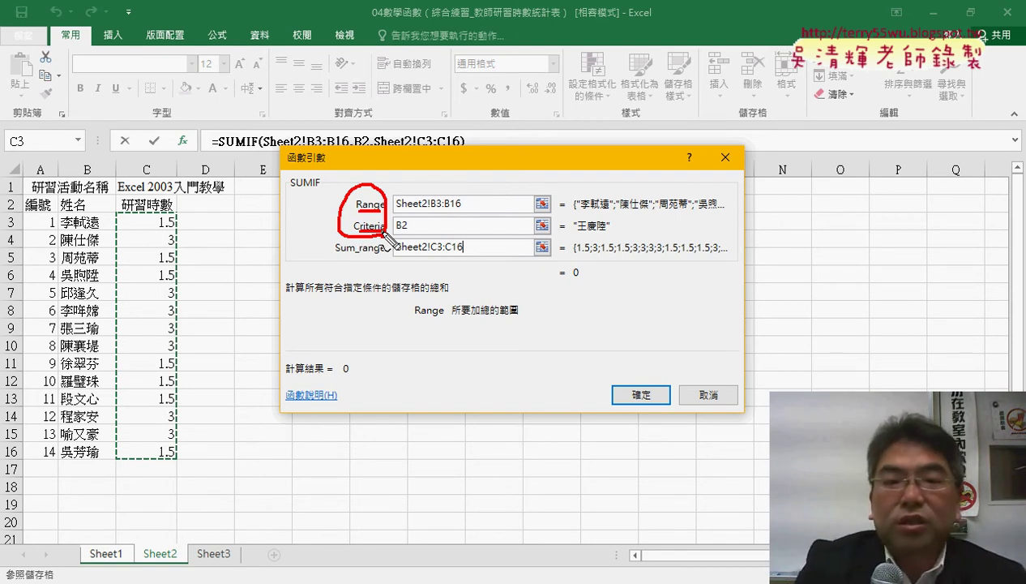
Clear the annotations and review the Criteria and Sum_range arguments.
{"action": "key", "text": "Escape"}
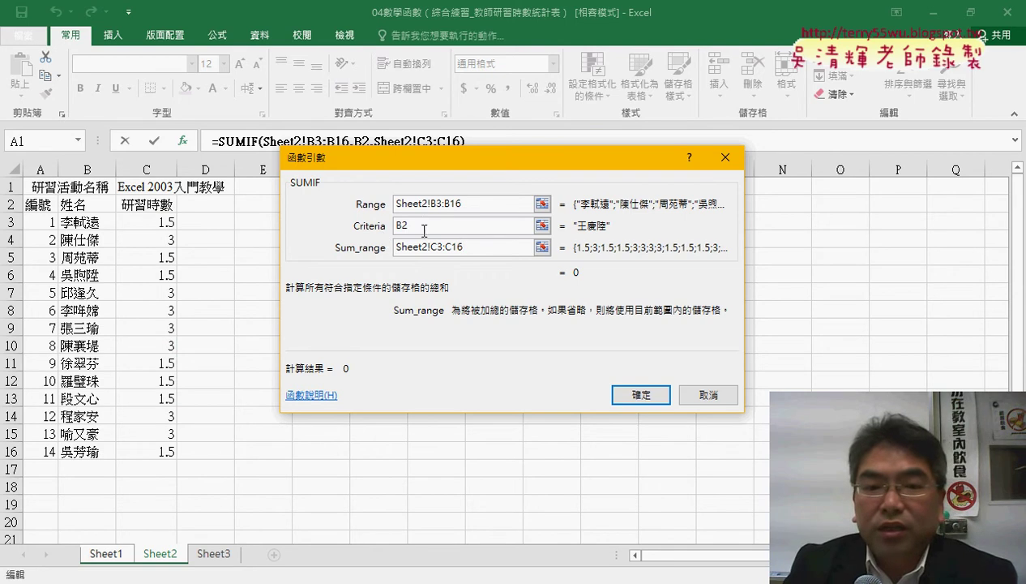
{"action": "left_click", "coordinate": [410, 225]}
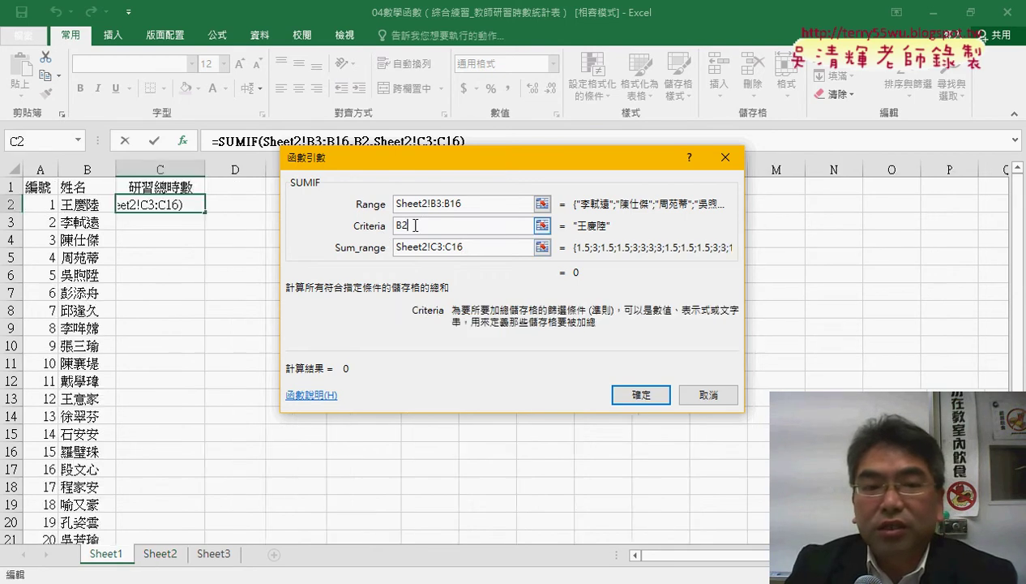
{"action": "left_click", "coordinate": [485, 247]}
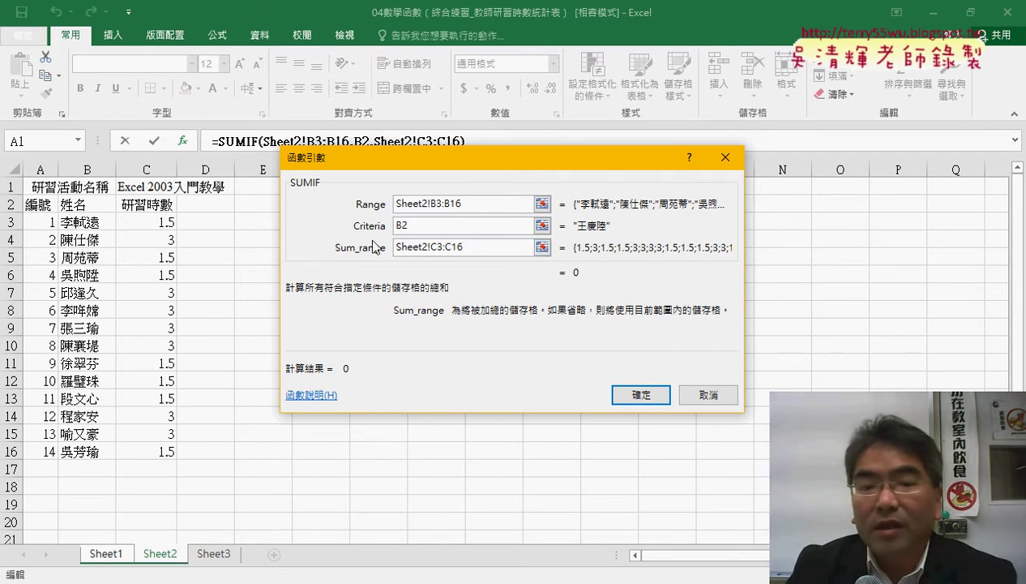
{"action": "left_click", "coordinate": [412, 224]}
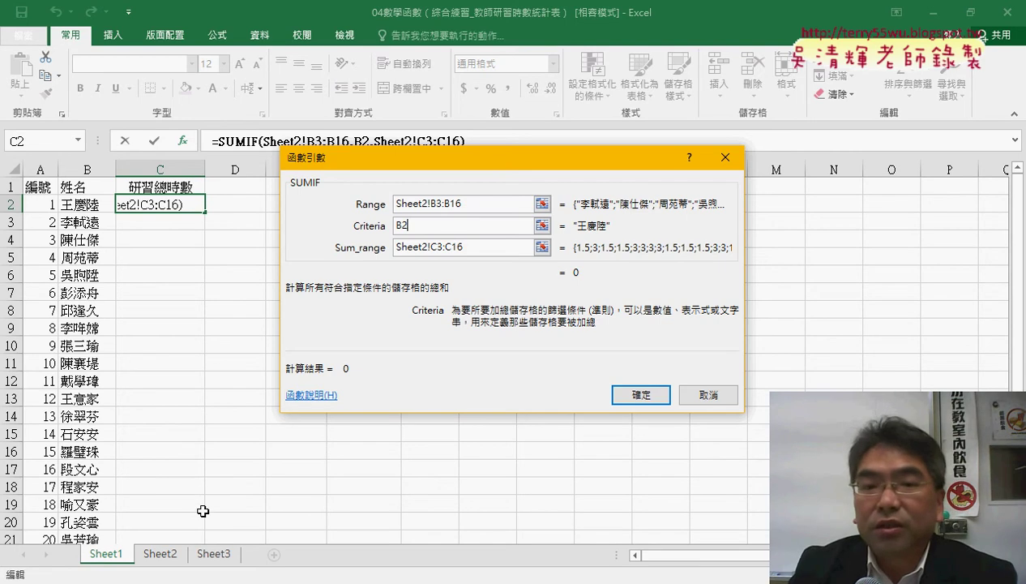
Row-lock both ranges with F4 to Sheet2!B$3:B$16 and Sheet2!C$3:C$16.
{"action": "left_click", "coordinate": [434, 203]}
{"action": "left_click_drag", "start_coordinate": [430, 203], "coordinate": [466, 203]}
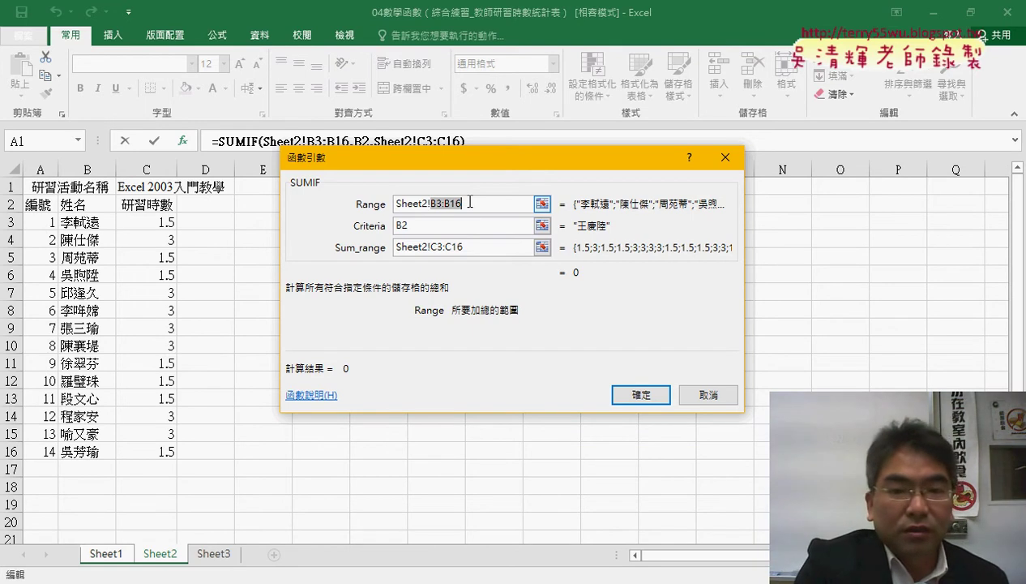
{"action": "key", "text": "F4"}
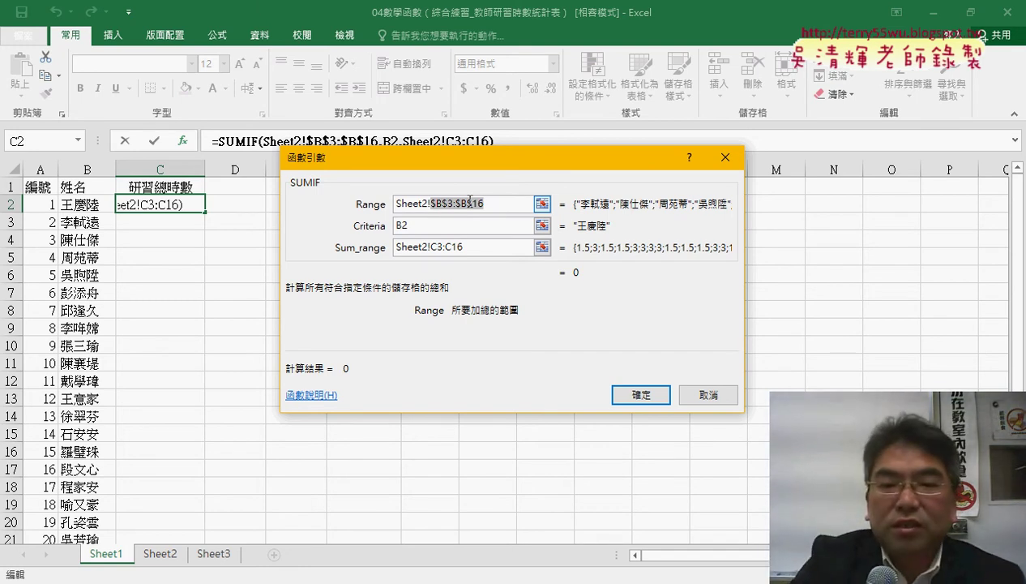
{"action": "key", "text": "F4"}
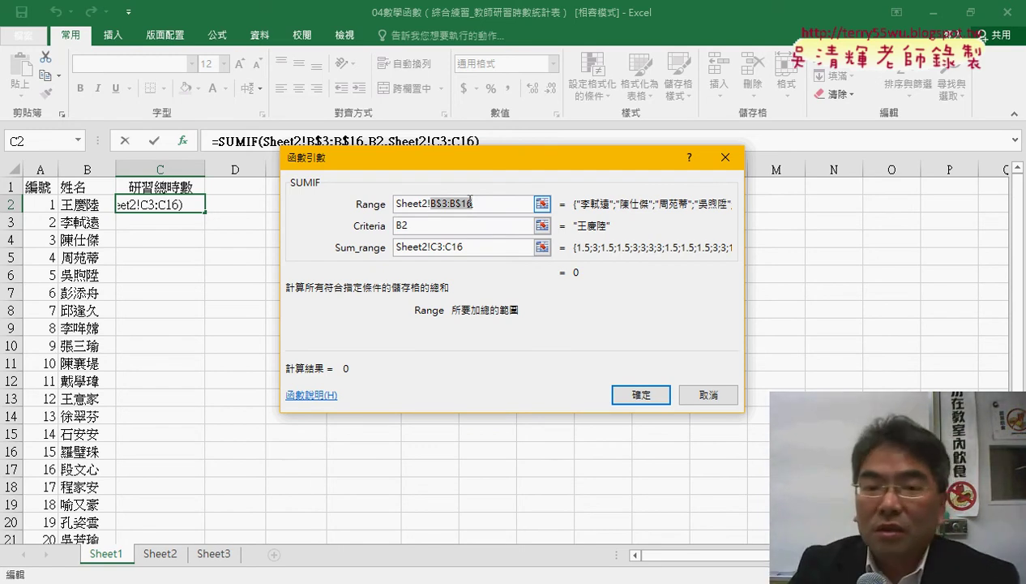
{"action": "left_click", "coordinate": [436, 253]}
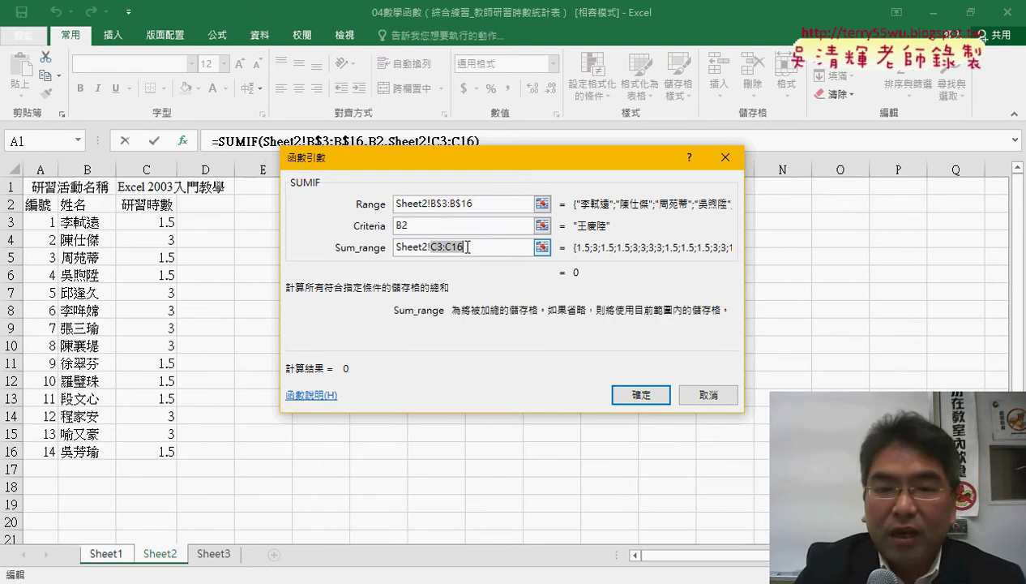
{"action": "key", "text": "F4"}
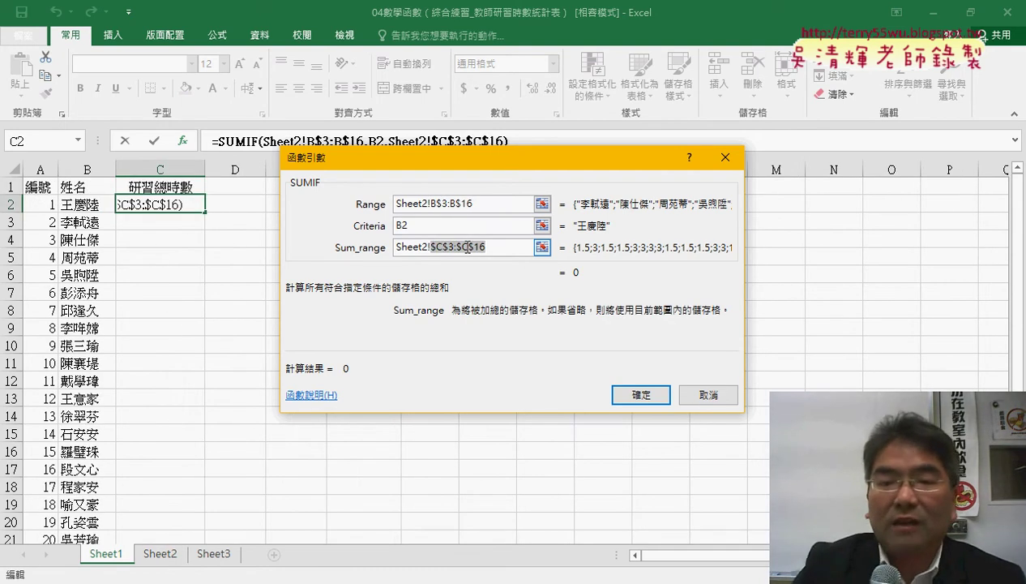
{"action": "key", "text": "F4"}
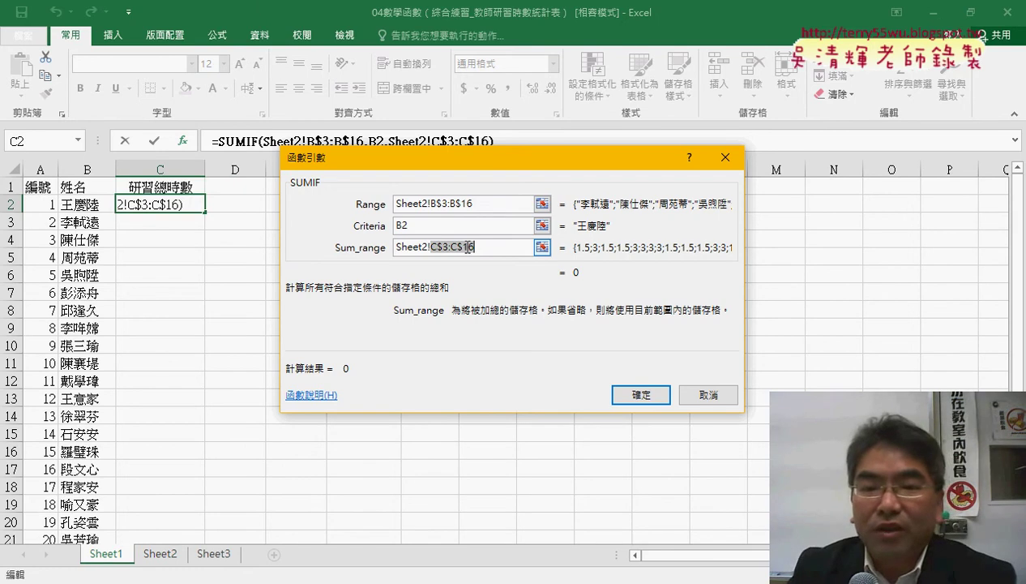
{"action": "left_click", "coordinate": [458, 227]}
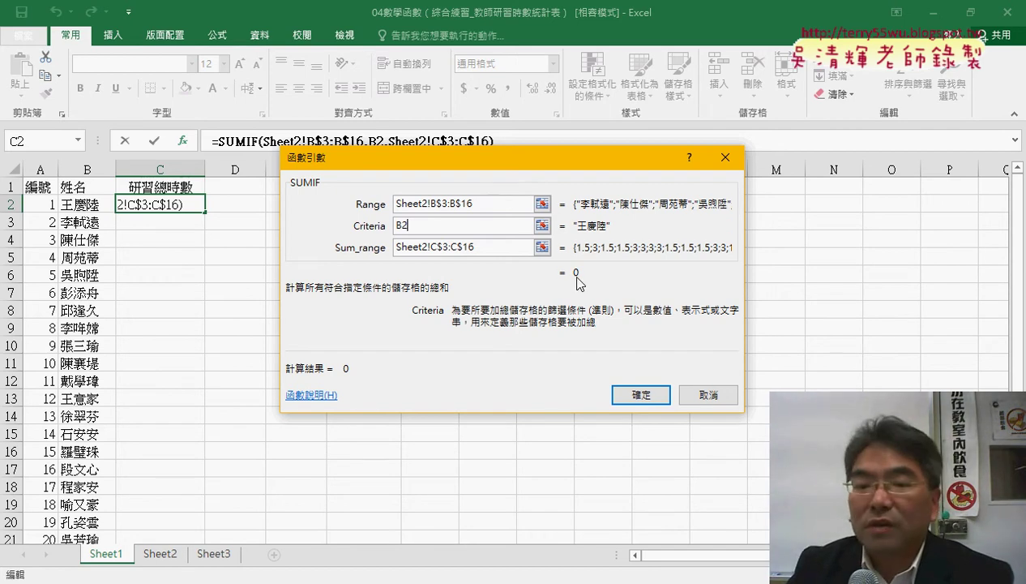
Accept the SUMIF and fill it down C2:C21, then glance at Sheet3.
{"action": "left_click", "coordinate": [649, 394]}
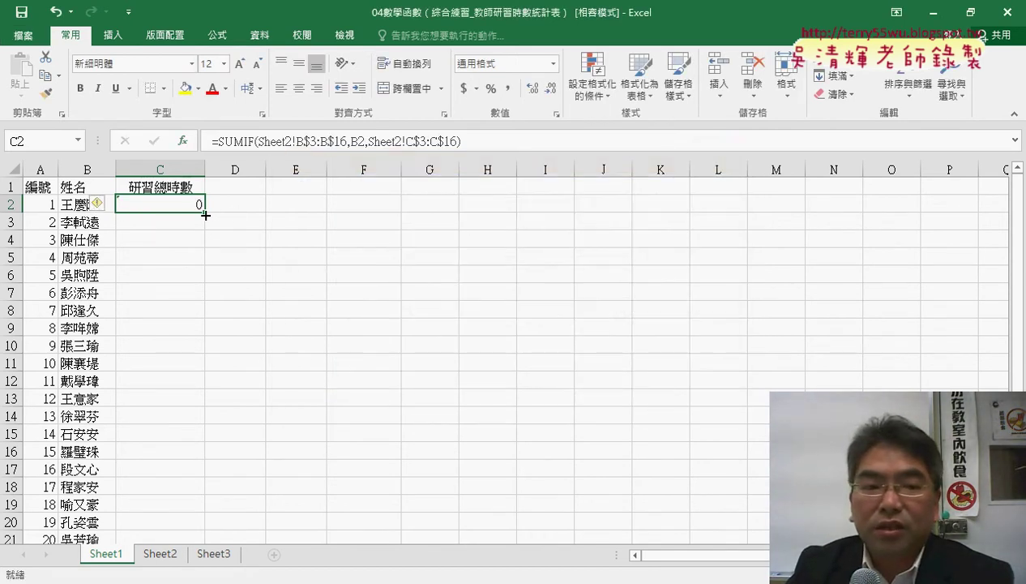
{"action": "double_click", "coordinate": [206, 213]}
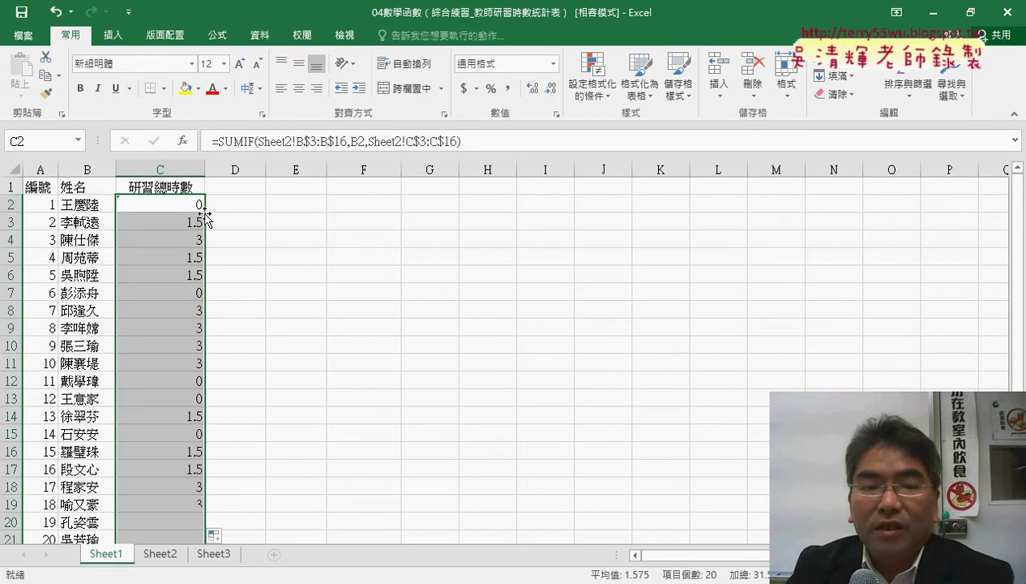
{"action": "scroll", "coordinate": [210, 227], "scroll_direction": "down", "scroll_amount": 1}
{"action": "scroll", "coordinate": [211, 228], "scroll_direction": "up", "scroll_amount": 1}
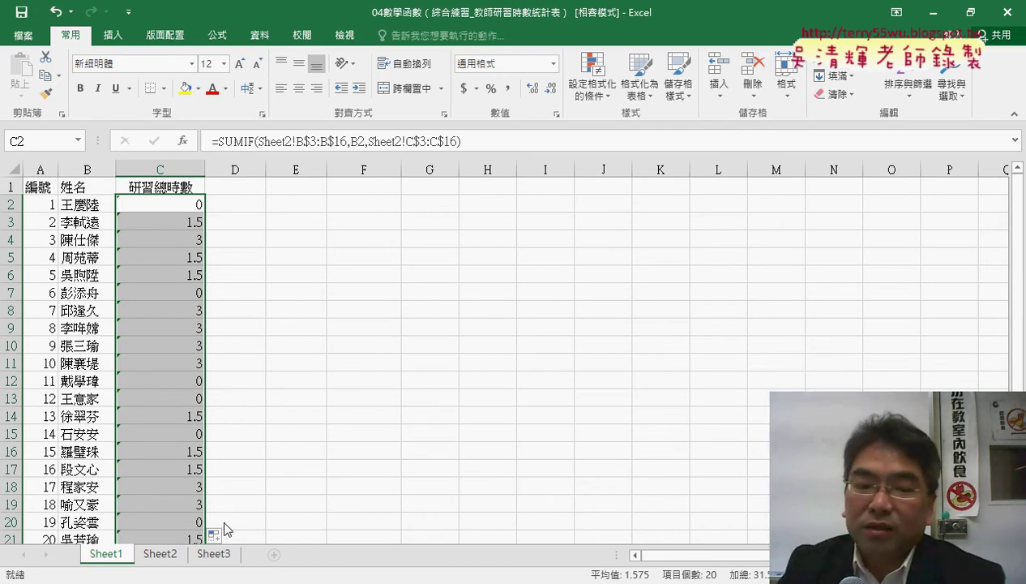
{"action": "left_click", "coordinate": [215, 554]}
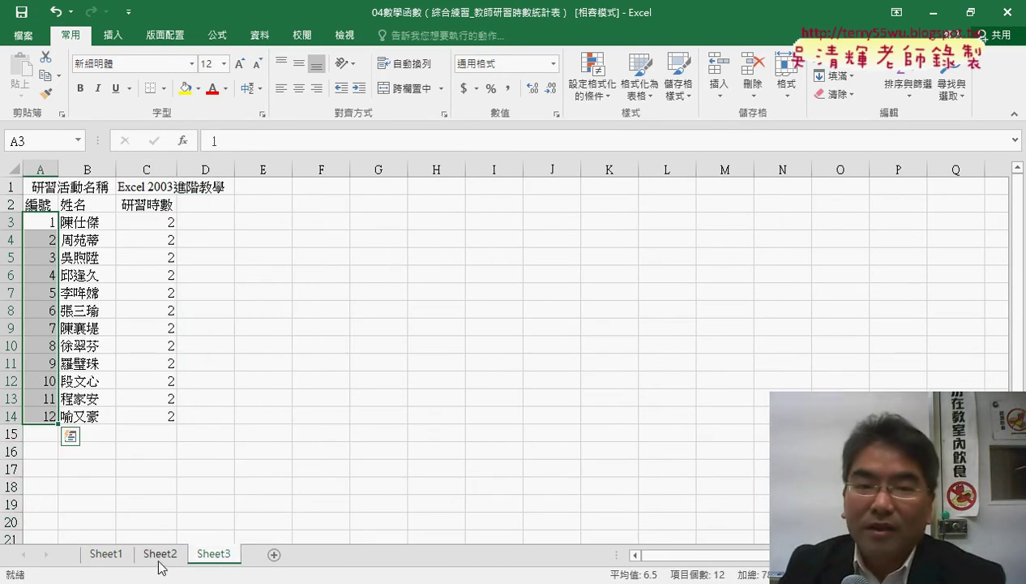
{"action": "left_click", "coordinate": [112, 556]}
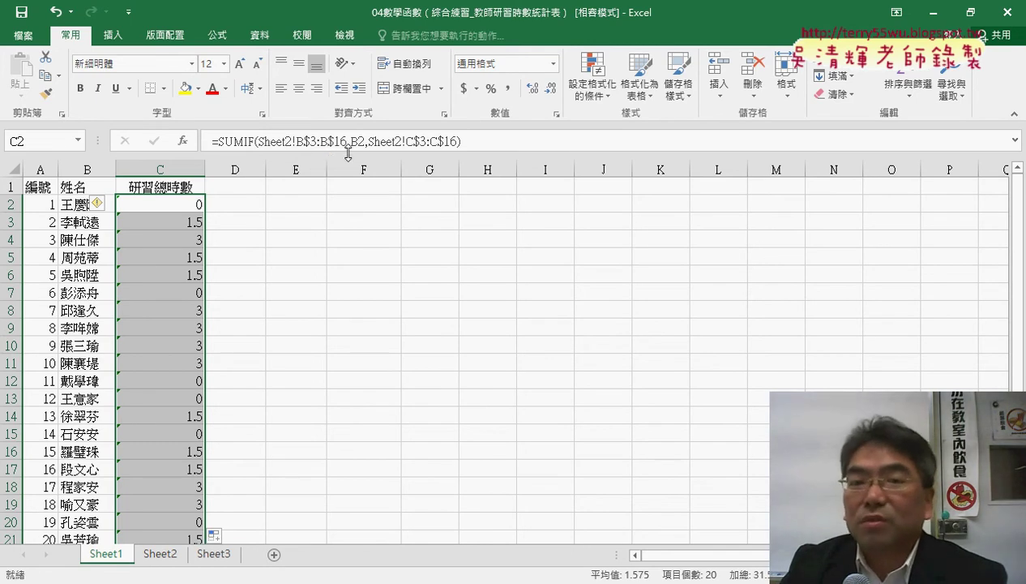
Append a plus sign and a pasted copy of the Sheet2 SUMIF to C2's formula.
{"action": "left_click", "coordinate": [481, 142]}
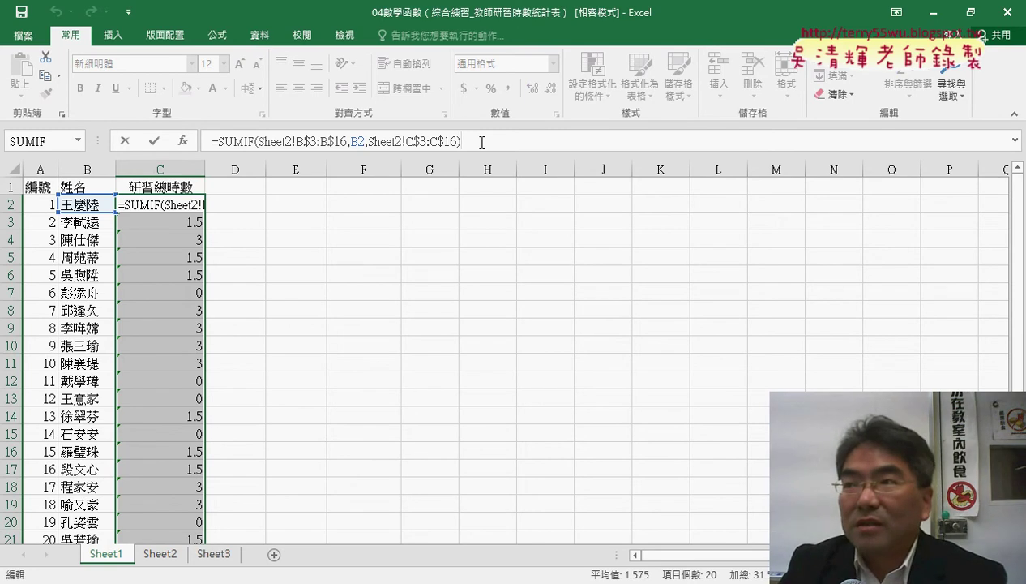
{"action": "type", "text": "+"}
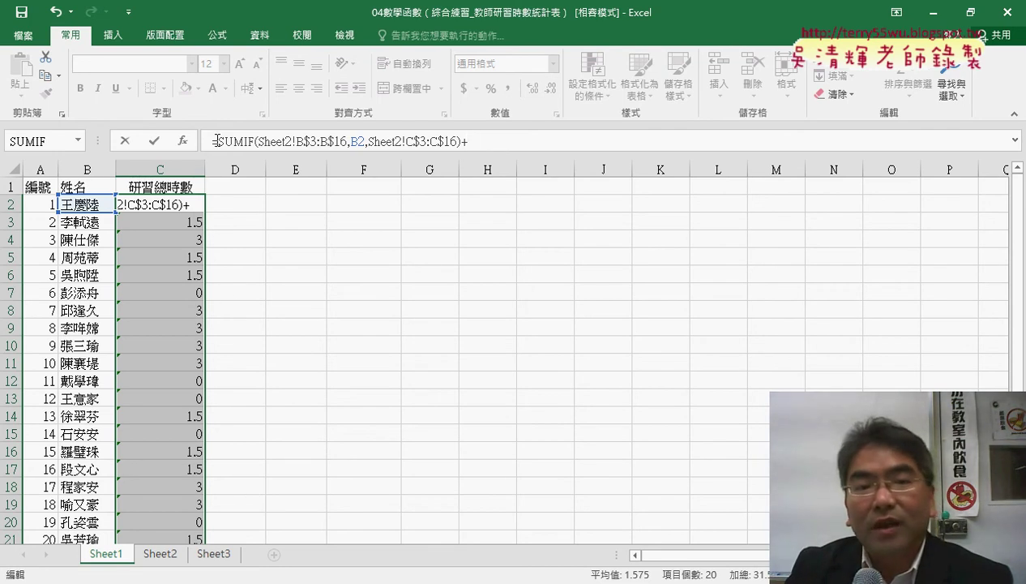
{"action": "left_click_drag", "start_coordinate": [219, 145], "coordinate": [459, 141]}
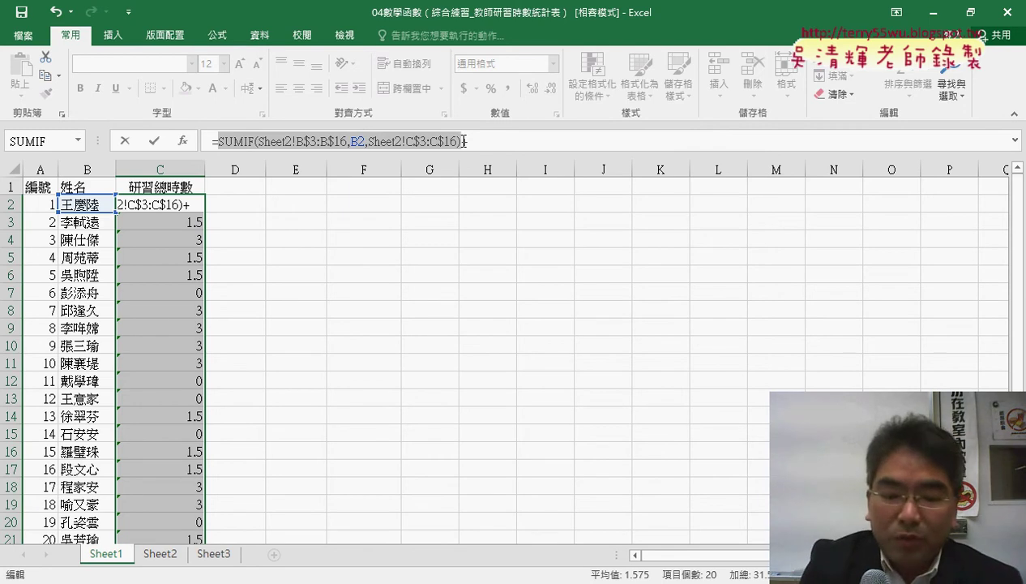
{"action": "key", "text": "ctrl+c"}
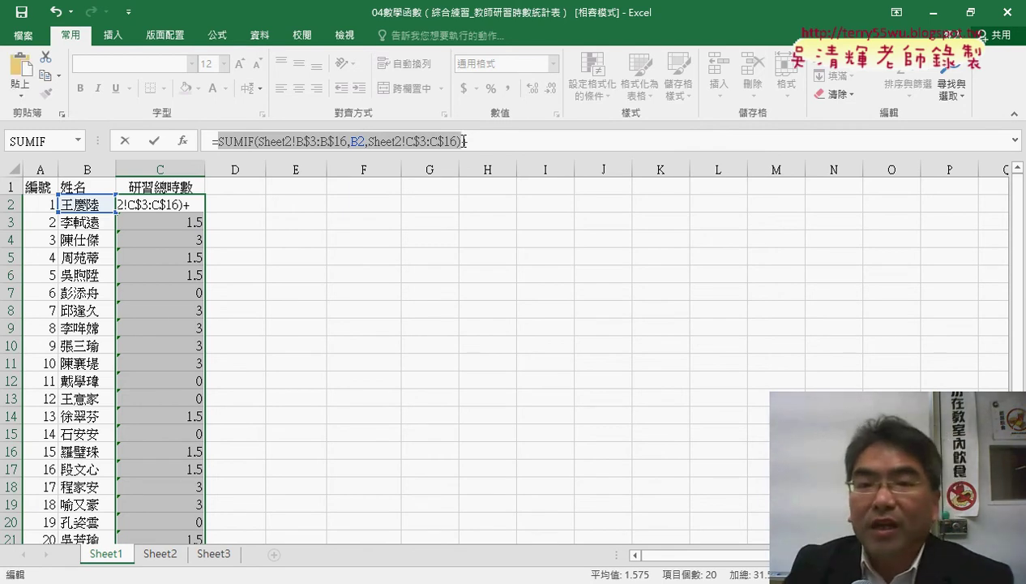
{"action": "left_click", "coordinate": [488, 141]}
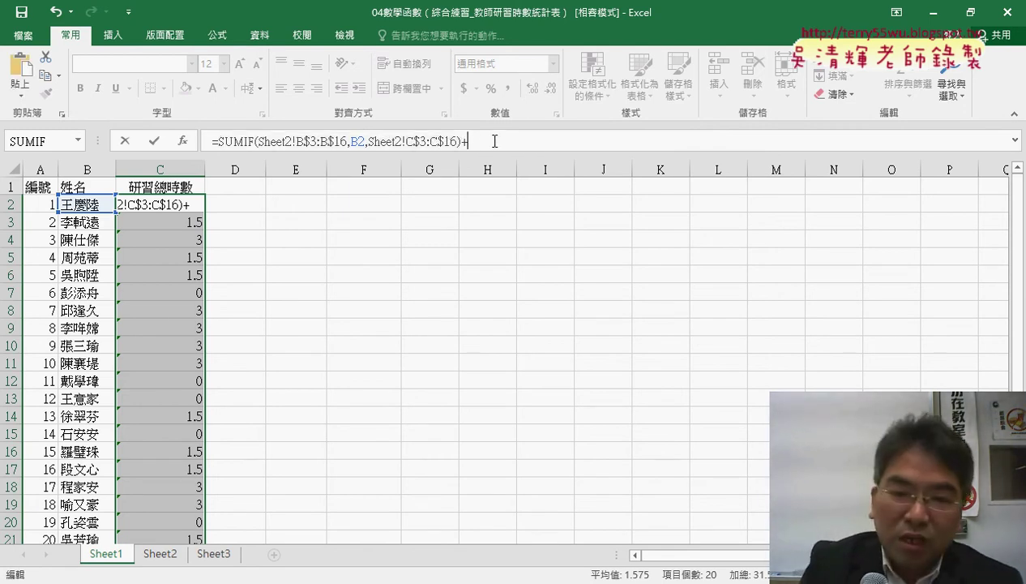
{"action": "key", "text": "ctrl+v"}
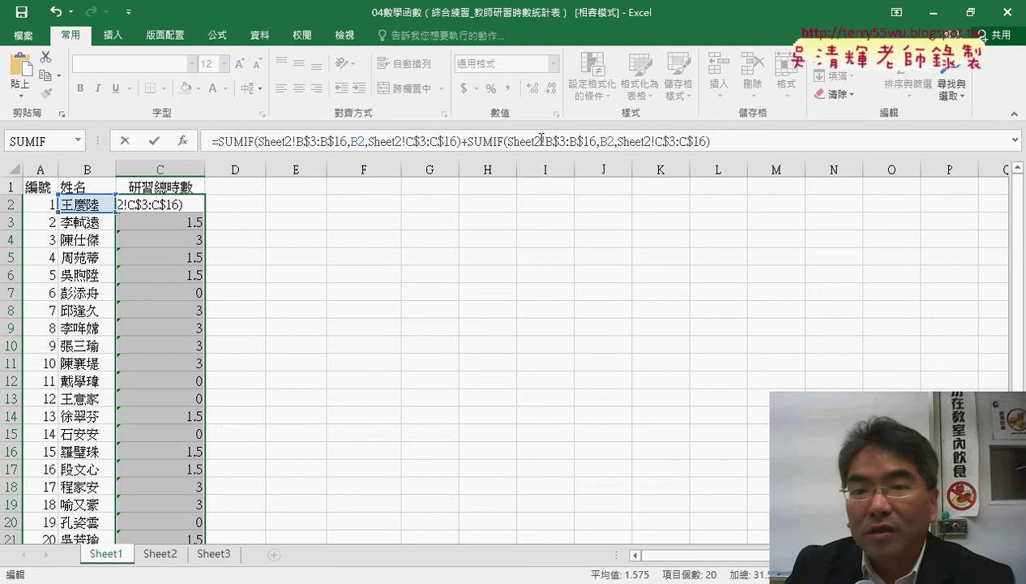
Change the copied SUMIF's criteria range to Sheet3!B$3:B$14.
{"action": "left_click", "coordinate": [540, 143]}
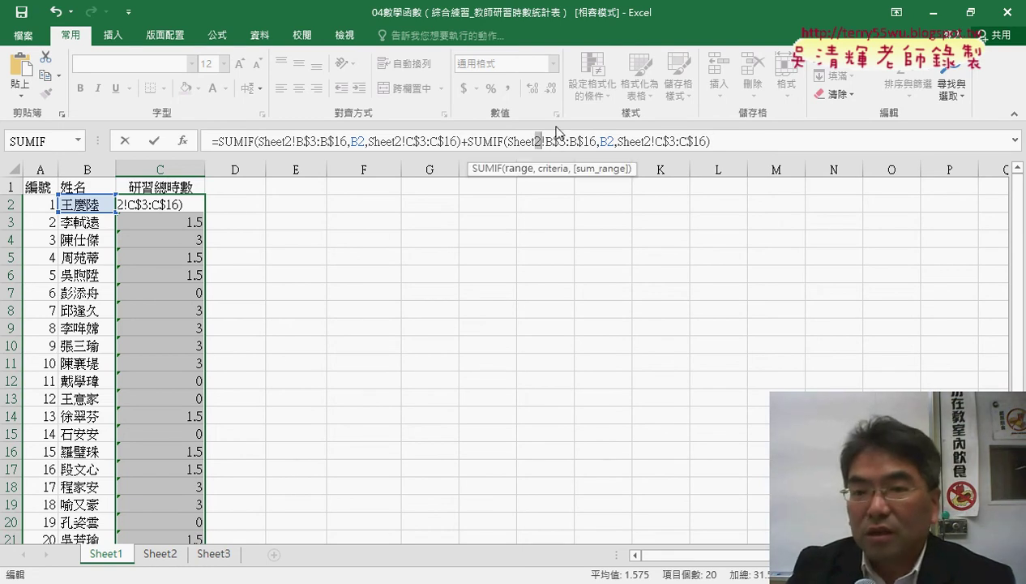
{"action": "key", "text": "BackSpace"}
{"action": "type", "text": "3"}
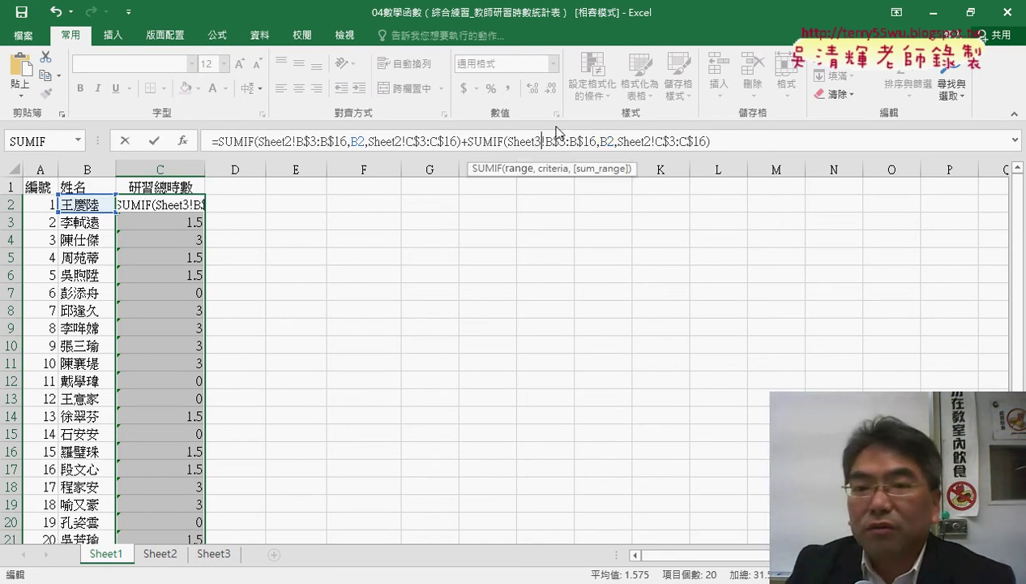
{"action": "left_click", "coordinate": [596, 142]}
{"action": "key", "text": "BackSpace"}
{"action": "type", "text": "4"}
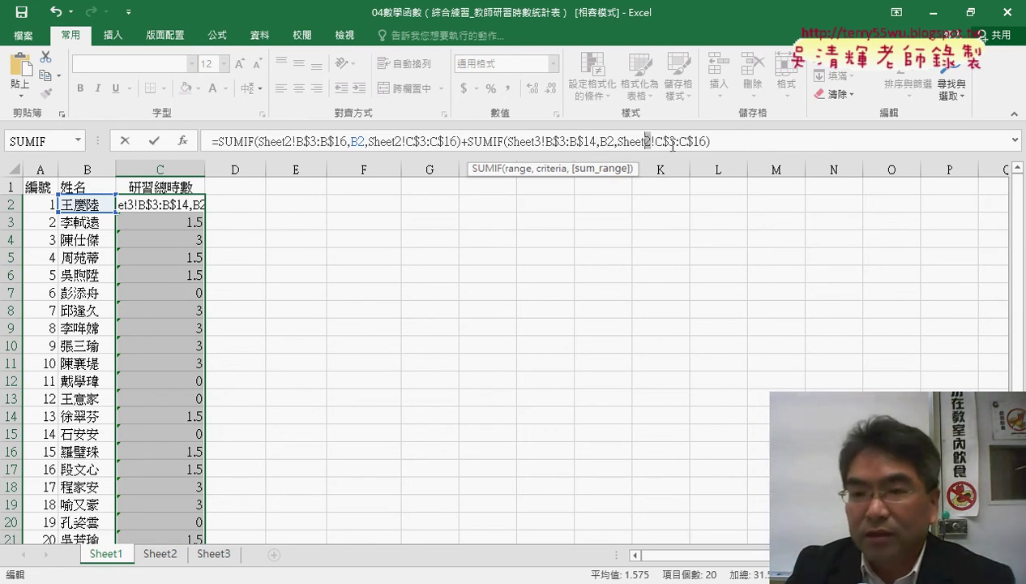
{"action": "left_click", "coordinate": [651, 141]}
{"action": "key", "text": "BackSpace"}
{"action": "type", "text": "3"}
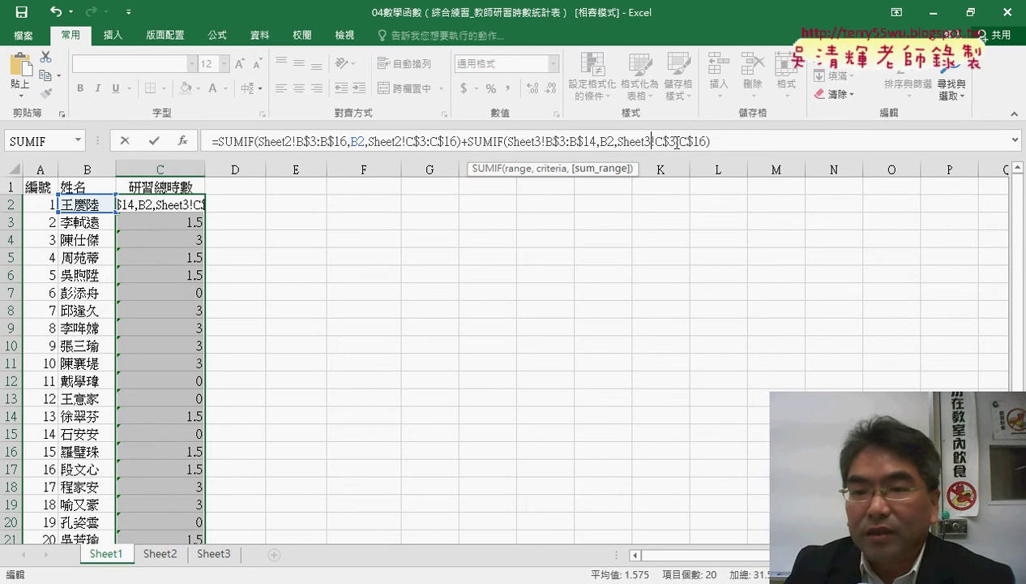
{"action": "left_click_drag", "start_coordinate": [692, 141], "coordinate": [704, 141]}
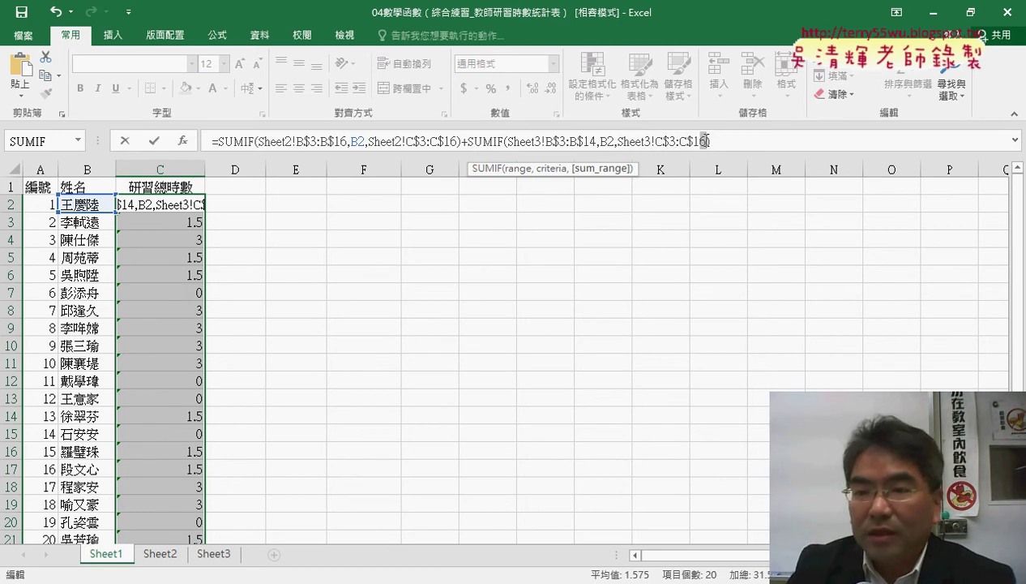
{"action": "type", "text": "14)"}
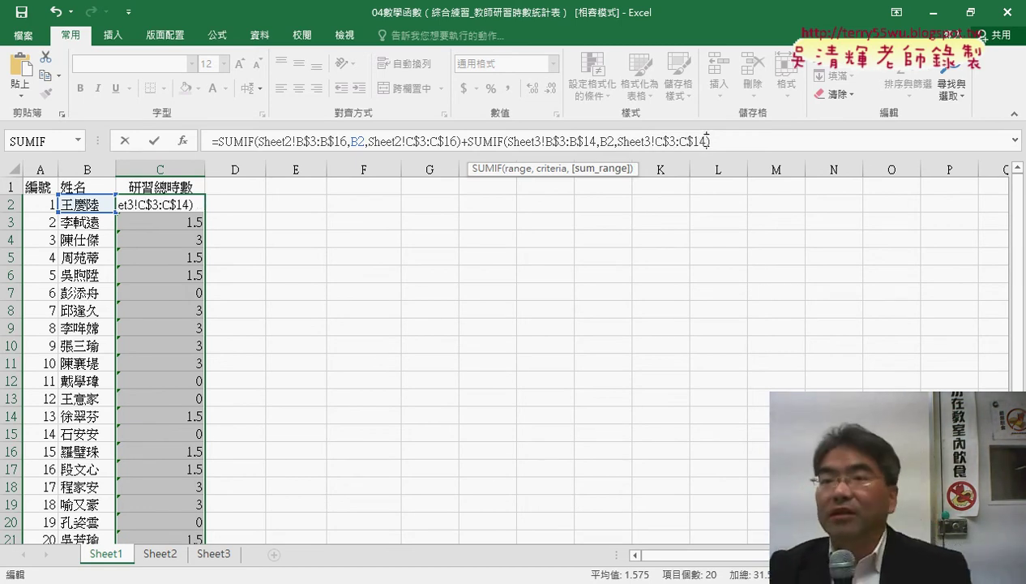
{"action": "left_click_drag", "start_coordinate": [710, 141], "coordinate": [470, 141]}
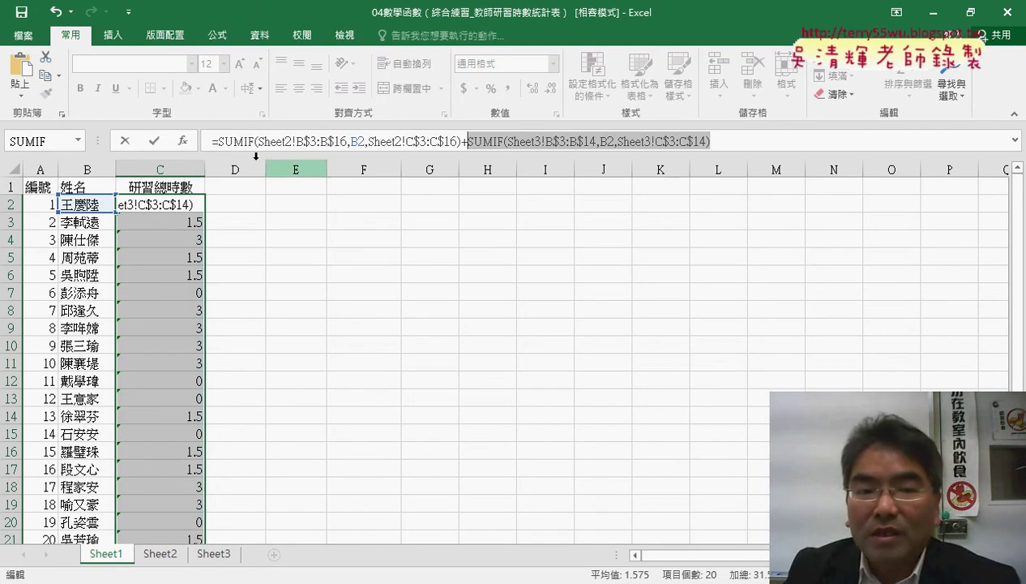
{"action": "key", "text": "Delete"}
{"action": "key", "text": "Return"}
Undo the last action and scroll through column C to check the combined hour totals.
{"action": "key", "text": "ctrl+z"}
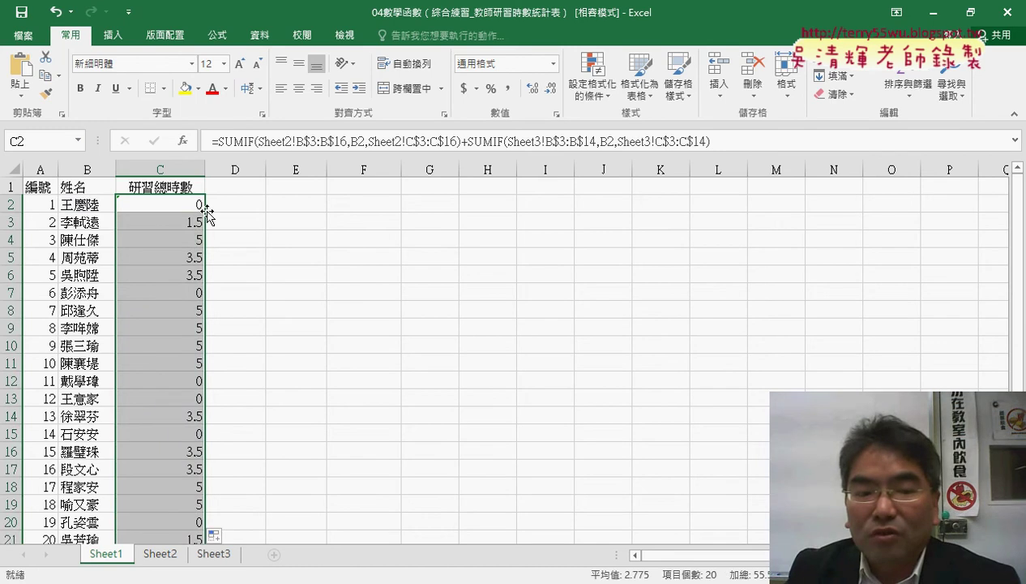
{"action": "scroll", "coordinate": [279, 413], "scroll_direction": "down", "scroll_amount": 1}
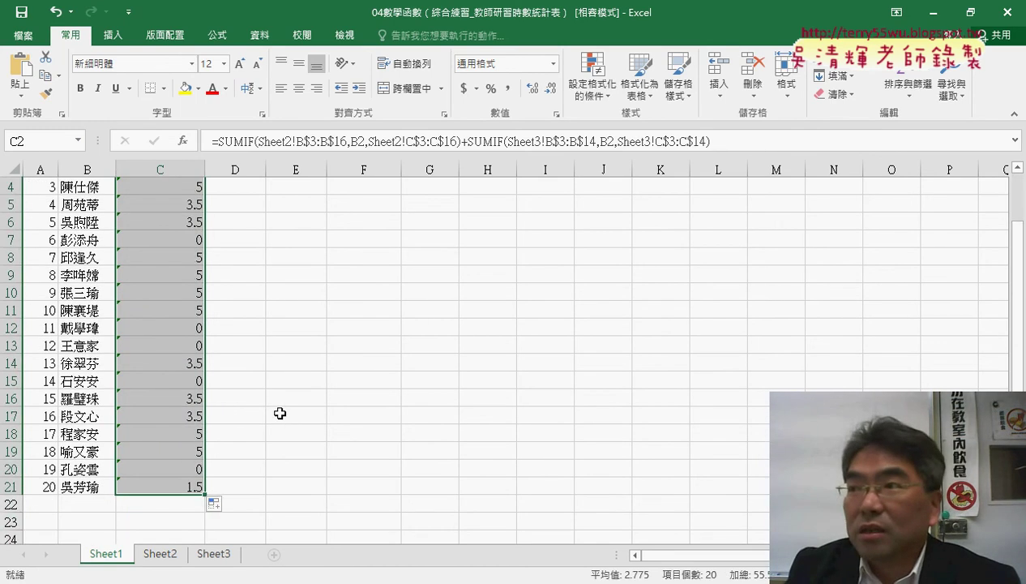
{"action": "scroll", "coordinate": [280, 413], "scroll_direction": "up", "scroll_amount": 1}
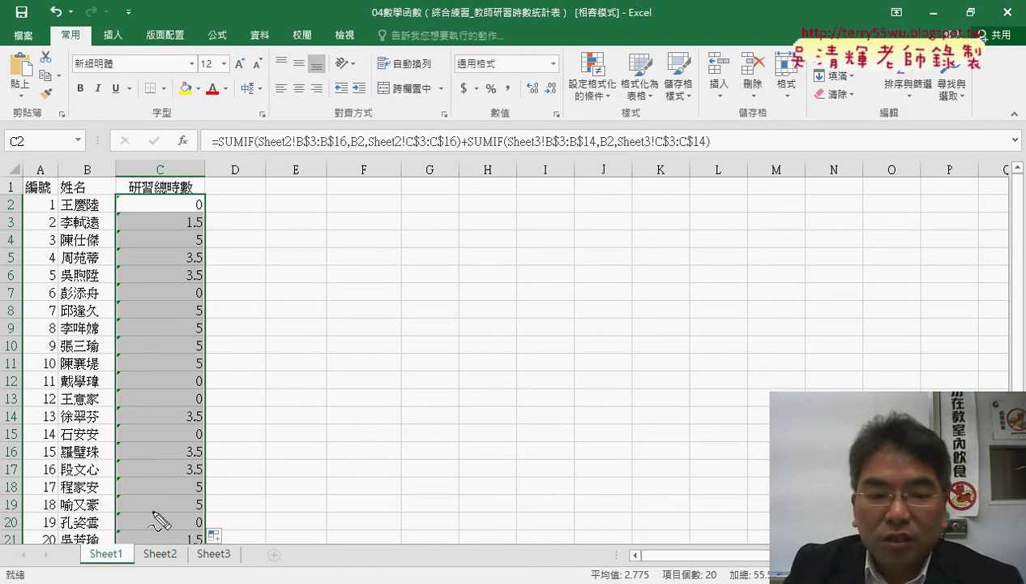
{"action": "left_click_drag", "start_coordinate": [122, 574], "coordinate": [134, 551]}
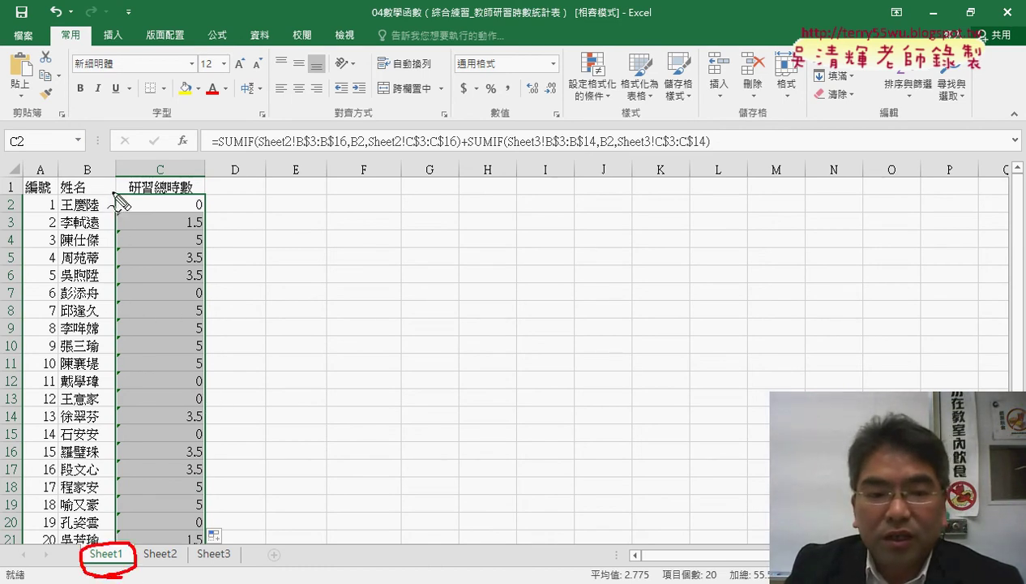
{"action": "left_click_drag", "start_coordinate": [114, 192], "coordinate": [96, 542]}
{"action": "left_click_drag", "start_coordinate": [130, 194], "coordinate": [109, 547]}
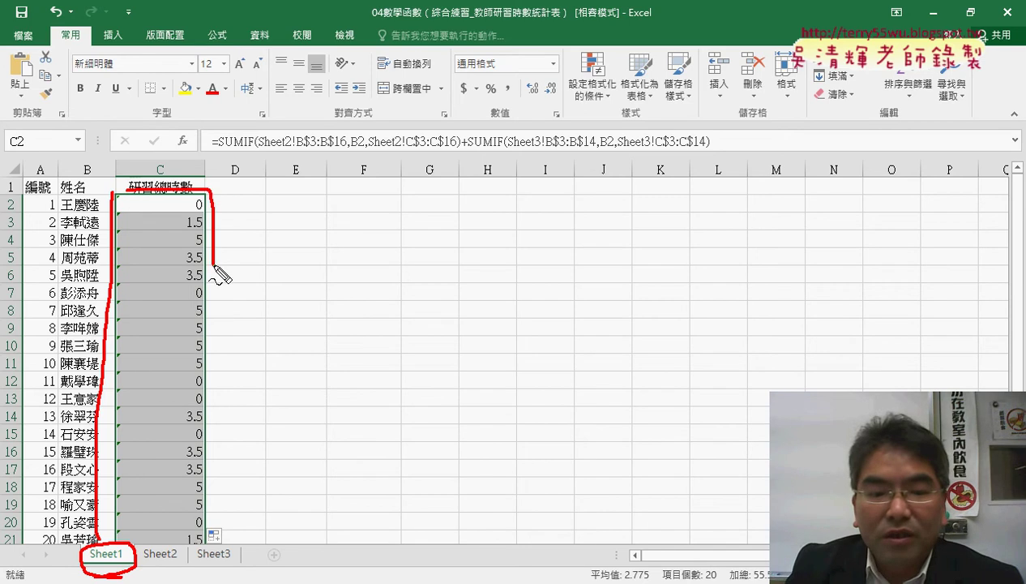
{"action": "left_click_drag", "start_coordinate": [217, 150], "coordinate": [577, 149]}
{"action": "mouse_move", "coordinate": [425, 128]}
{"action": "left_mouse_down"}
{"action": "mouse_move", "coordinate": [387, 155]}
{"action": "mouse_move", "coordinate": [436, 161]}
{"action": "left_mouse_up"}
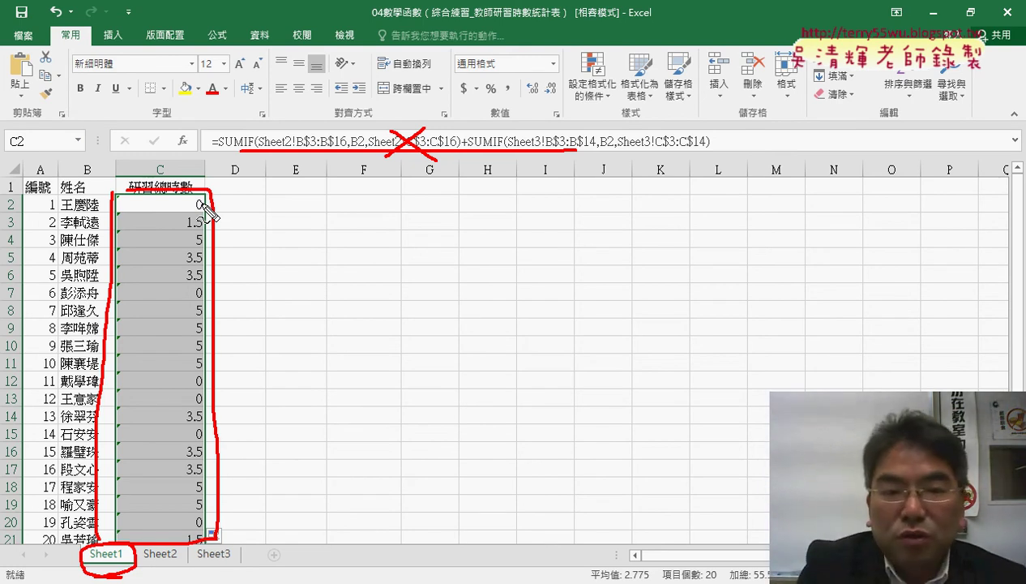
{"action": "key", "text": "Escape"}
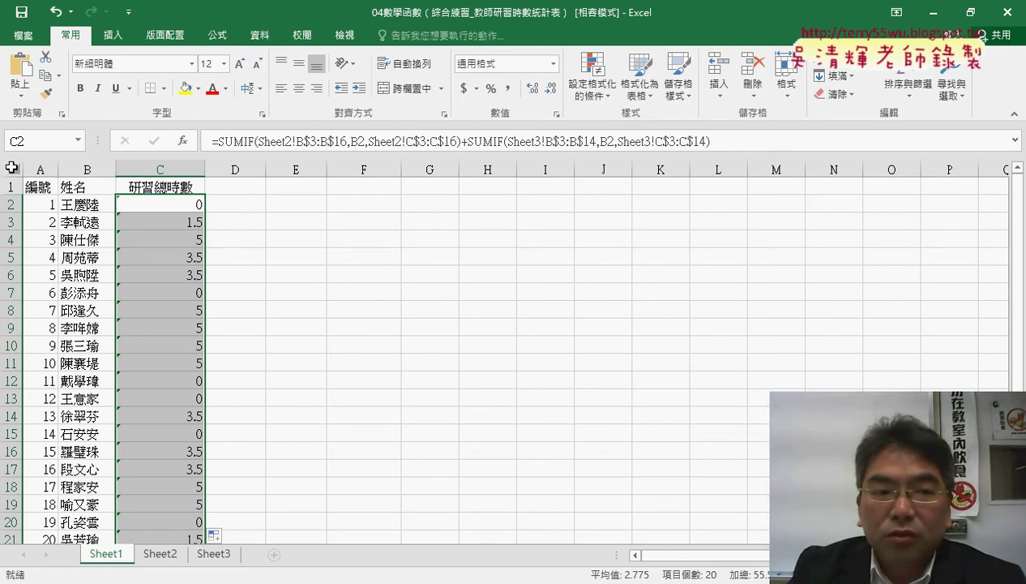
Select the whole sheet and bring up its Format Cells protection options.
{"action": "left_click", "coordinate": [12, 169]}
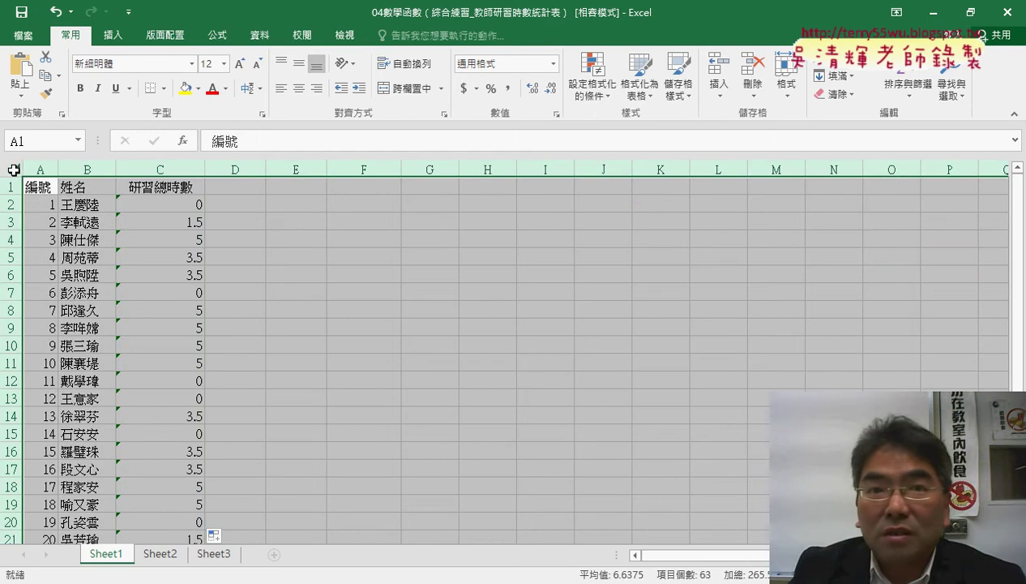
{"action": "right_click", "coordinate": [369, 248]}
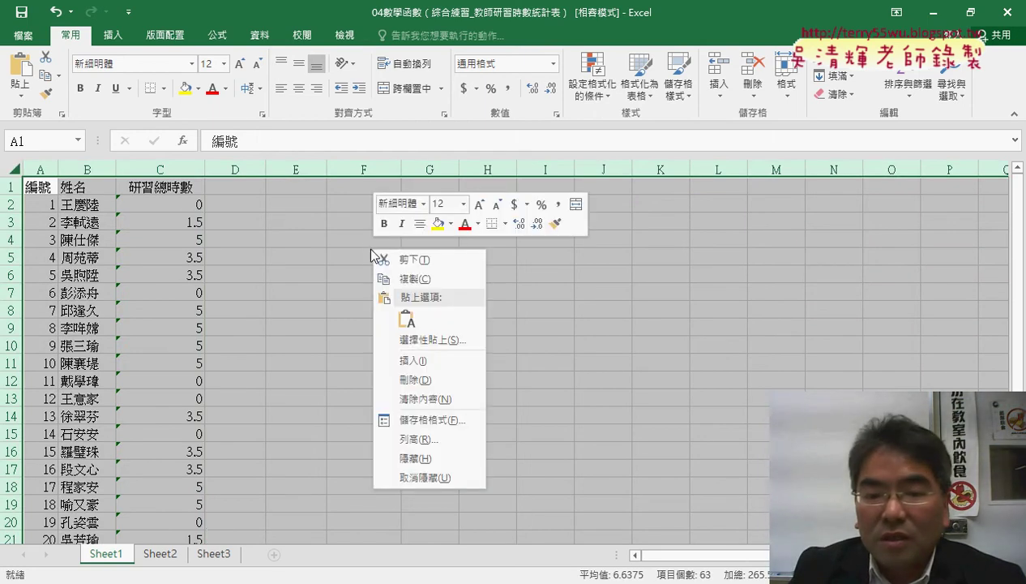
{"action": "left_click", "coordinate": [405, 421]}
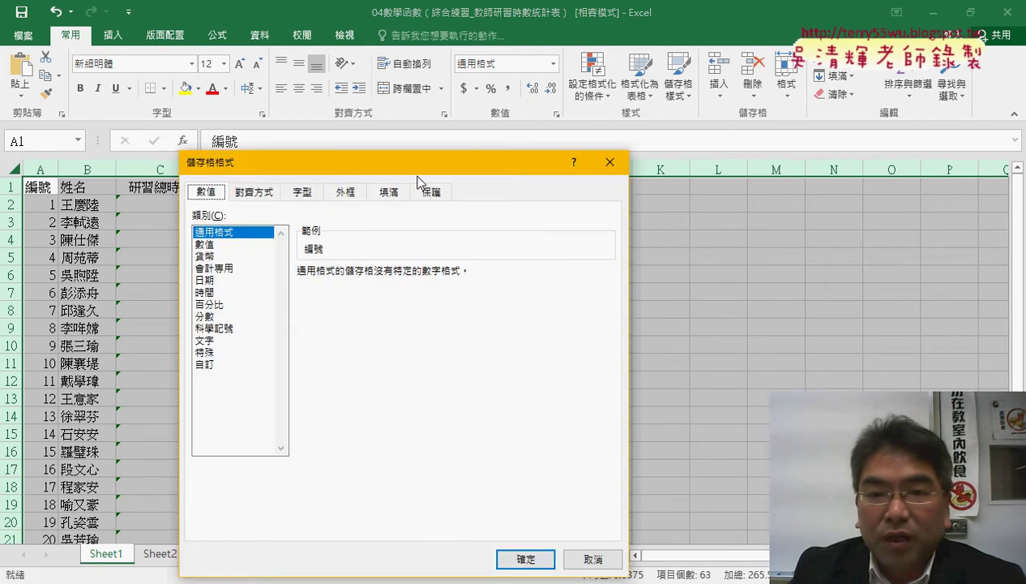
{"action": "left_click_drag", "start_coordinate": [410, 173], "coordinate": [585, 90]}
{"action": "left_click", "coordinate": [598, 118]}
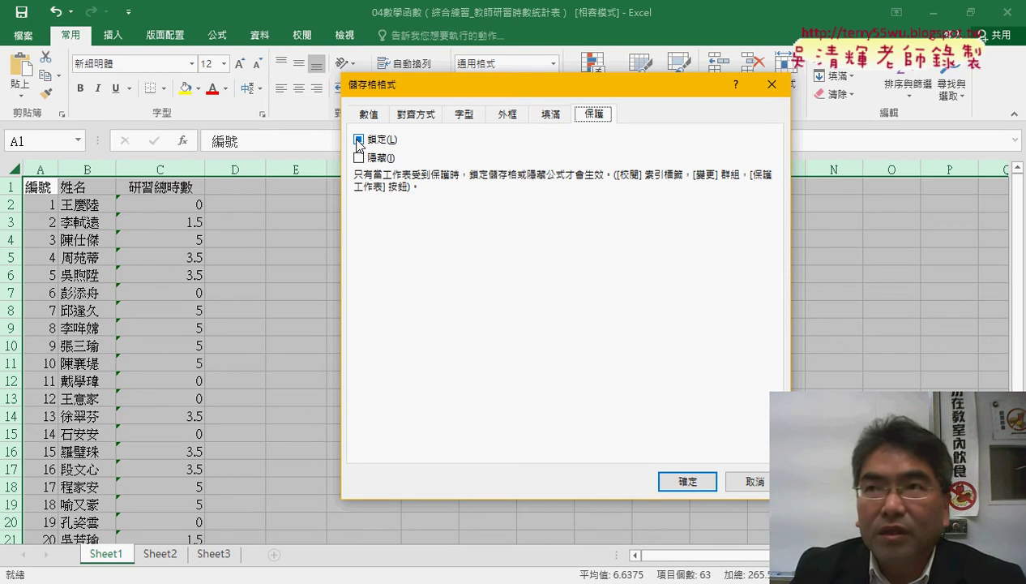
Clear Locked and Hidden for all cells and confirm, then select C2:C21.
{"action": "left_click", "coordinate": [359, 141]}
{"action": "left_click", "coordinate": [359, 140]}
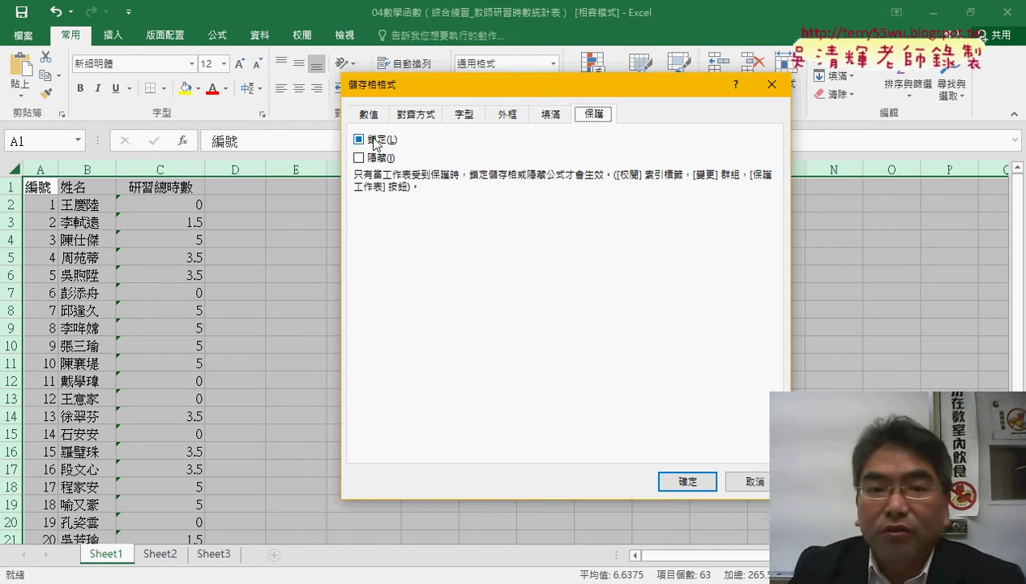
{"action": "left_click", "coordinate": [359, 159]}
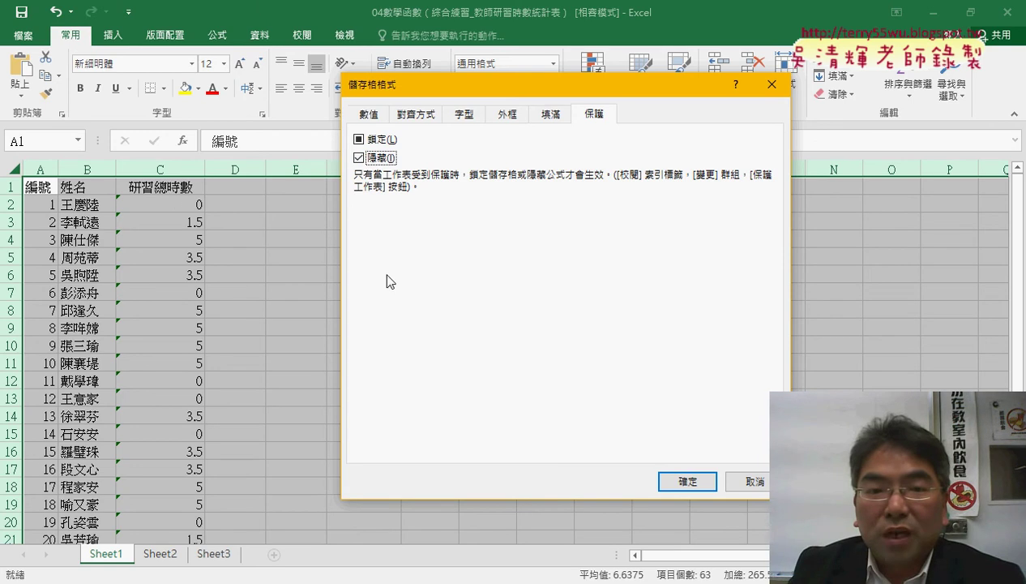
{"action": "left_click", "coordinate": [359, 157]}
{"action": "left_click", "coordinate": [359, 138]}
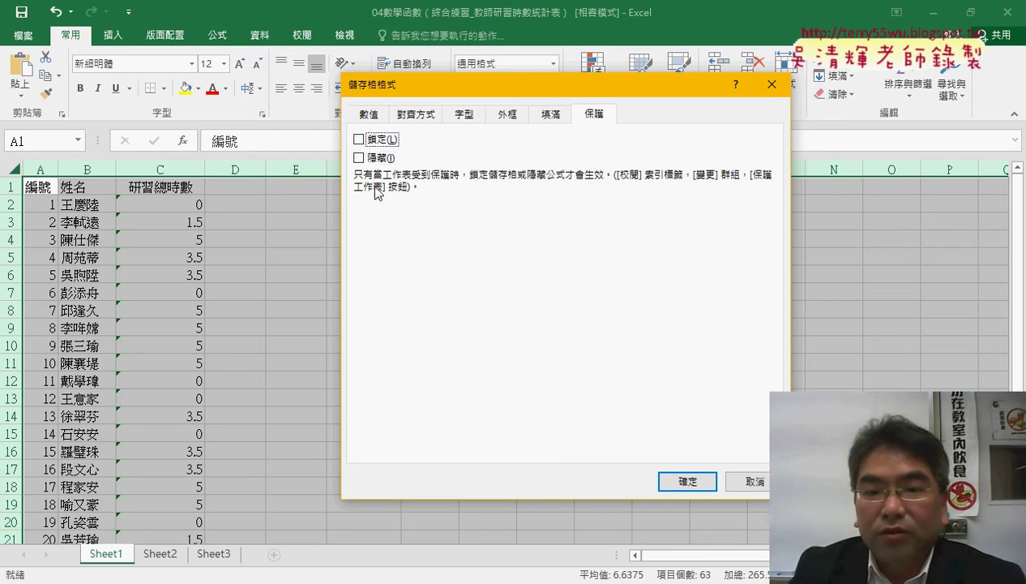
{"action": "left_click", "coordinate": [681, 482]}
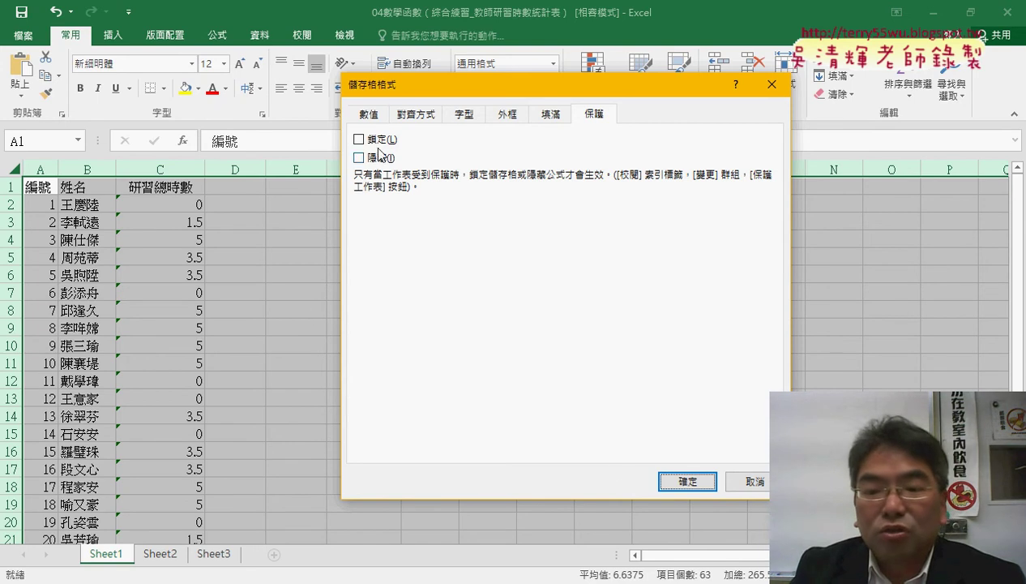
{"action": "left_click", "coordinate": [690, 481]}
{"action": "mouse_move", "coordinate": [178, 212]}
{"action": "left_mouse_down"}
{"action": "mouse_move", "coordinate": [187, 562]}
{"action": "mouse_move", "coordinate": [191, 499]}
{"action": "left_mouse_up"}
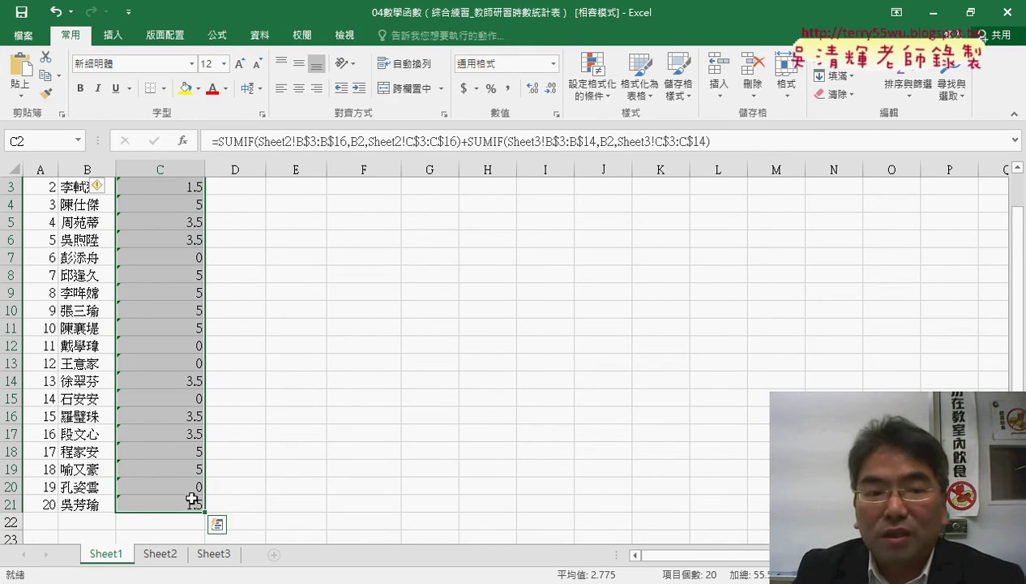
Turn on Locked and Hidden for the hours cells C2:C21 in Format Cells.
{"action": "scroll", "coordinate": [161, 237], "scroll_direction": "up", "scroll_amount": 1}
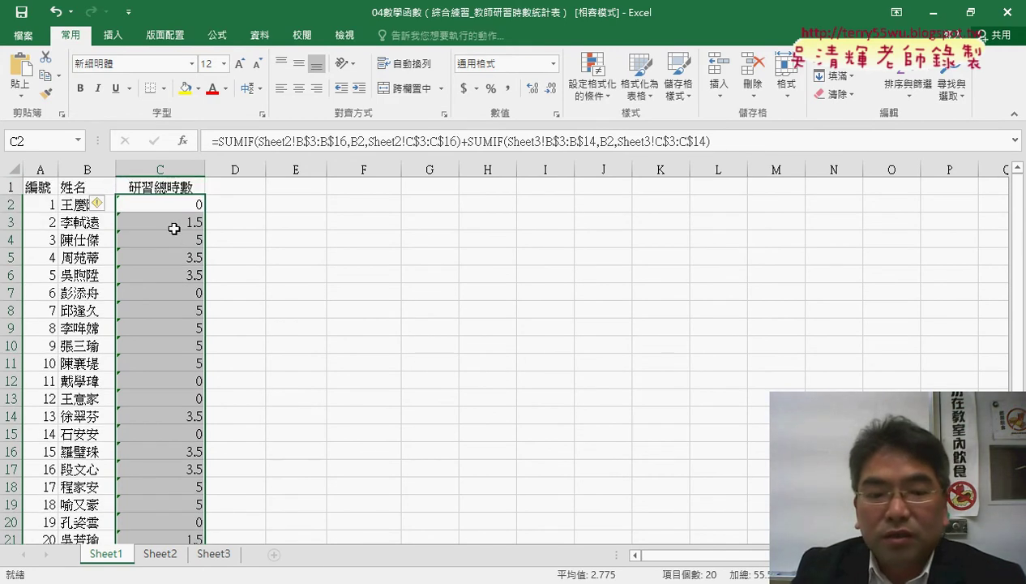
{"action": "right_click", "coordinate": [173, 227]}
{"action": "left_click", "coordinate": [233, 491]}
{"action": "left_click_drag", "start_coordinate": [254, 166], "coordinate": [580, 122]}
{"action": "left_click", "coordinate": [361, 173]}
{"action": "left_click", "coordinate": [361, 192]}
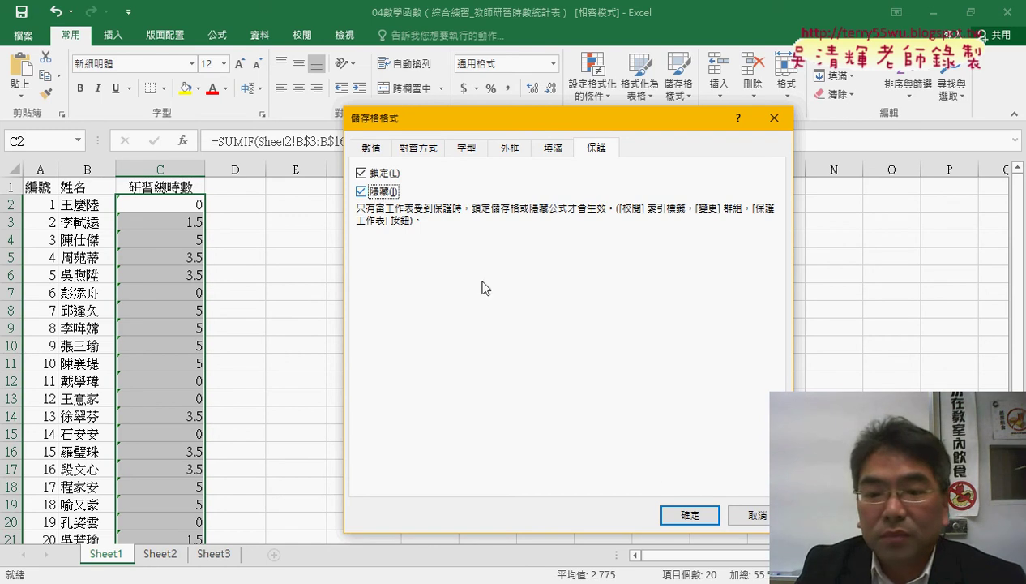
{"action": "left_click", "coordinate": [693, 516]}
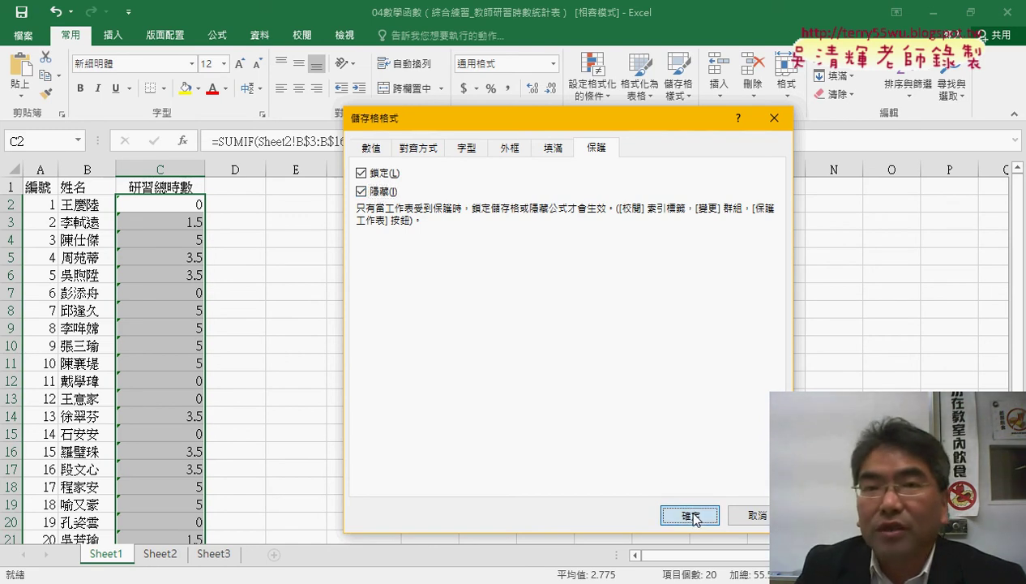
{"action": "left_click", "coordinate": [693, 517]}
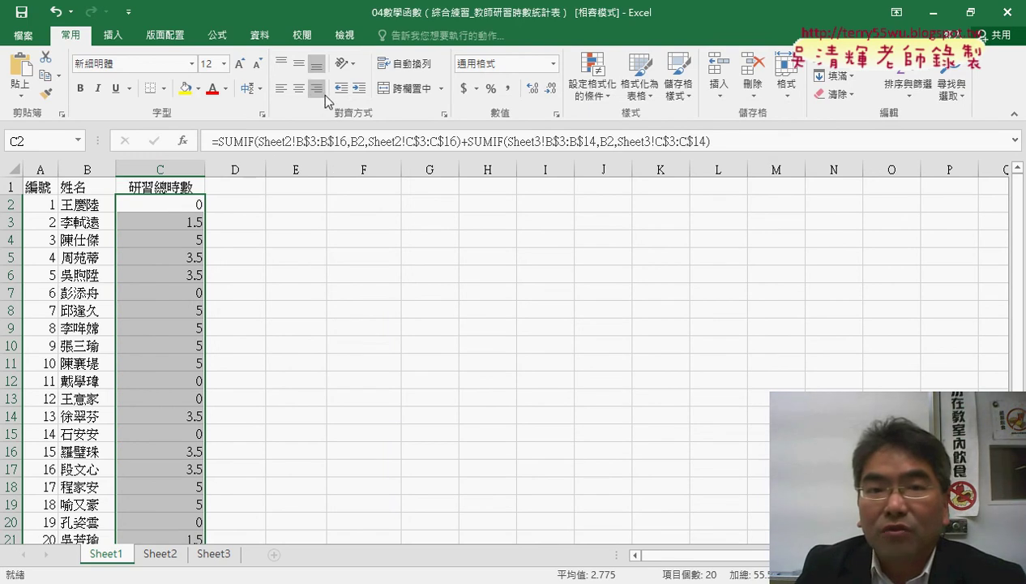
Protect Sheet1 from the Review tab without a password.
{"action": "left_click", "coordinate": [305, 36]}
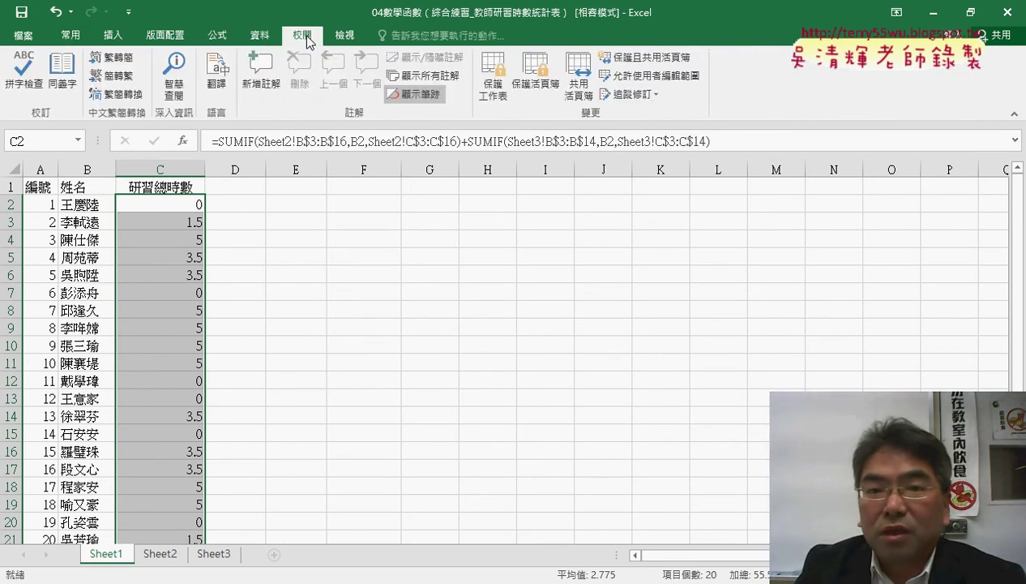
{"action": "left_click", "coordinate": [501, 99]}
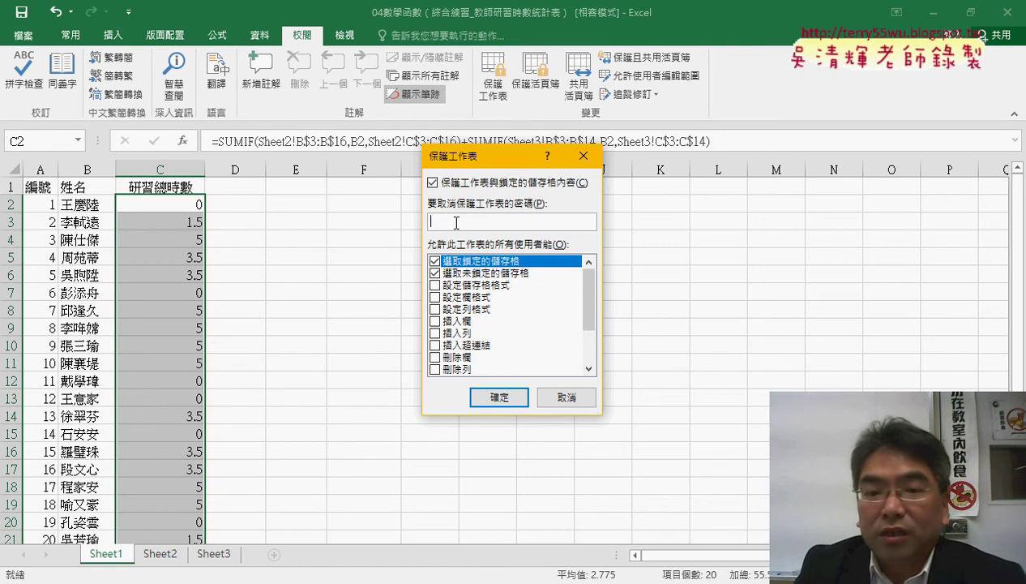
{"action": "left_click", "coordinate": [517, 410]}
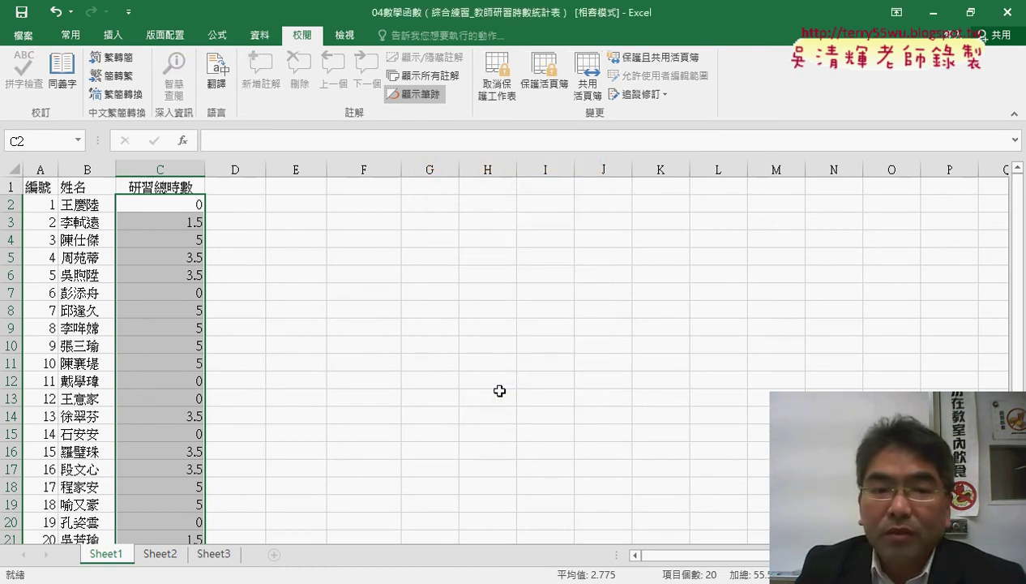
Select C2, attempt an edit, and dismiss the protected-sheet warning.
{"action": "left_click", "coordinate": [296, 252]}
{"action": "left_click", "coordinate": [166, 204]}
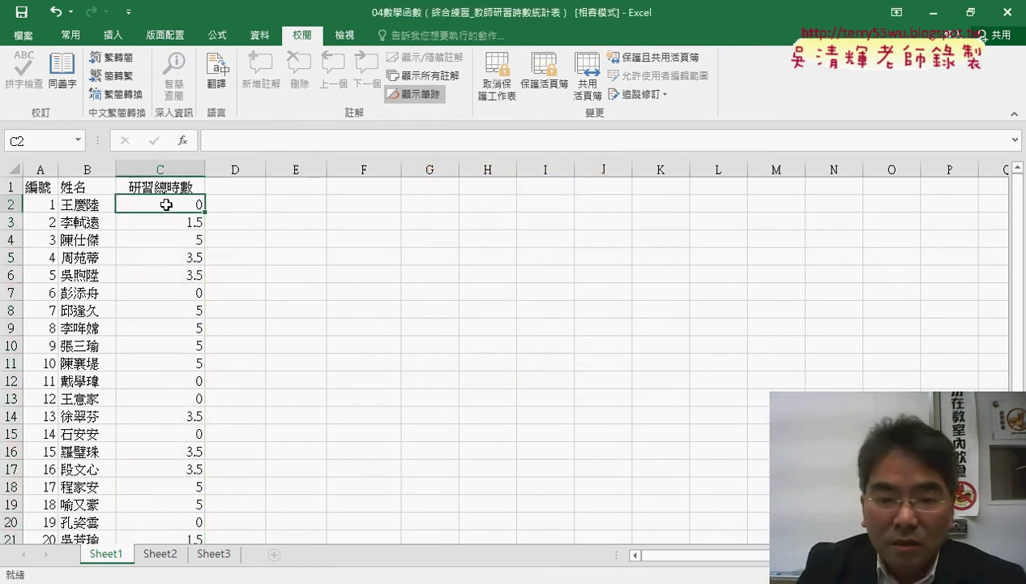
{"action": "left_click", "coordinate": [234, 142]}
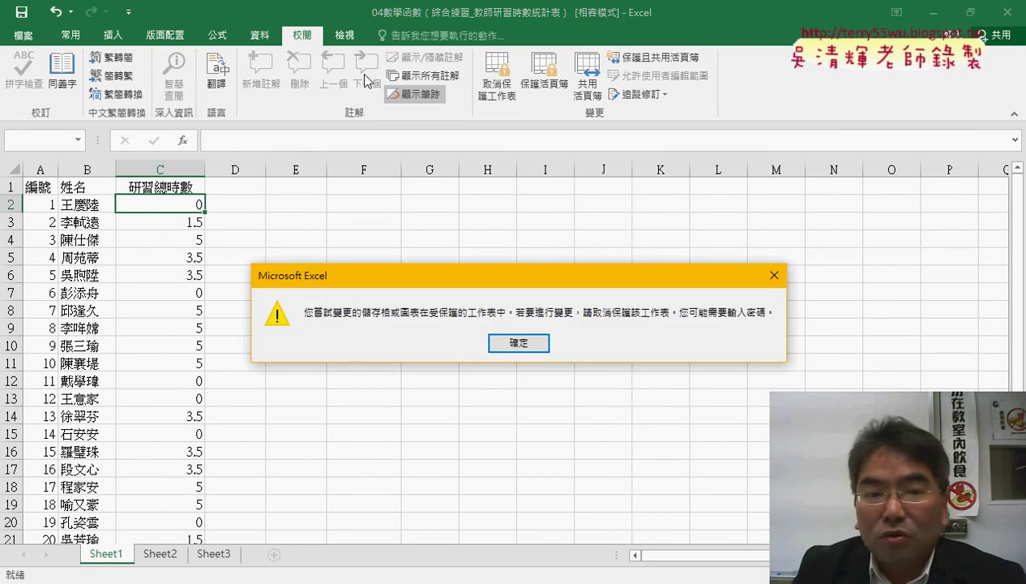
{"action": "left_click", "coordinate": [518, 344]}
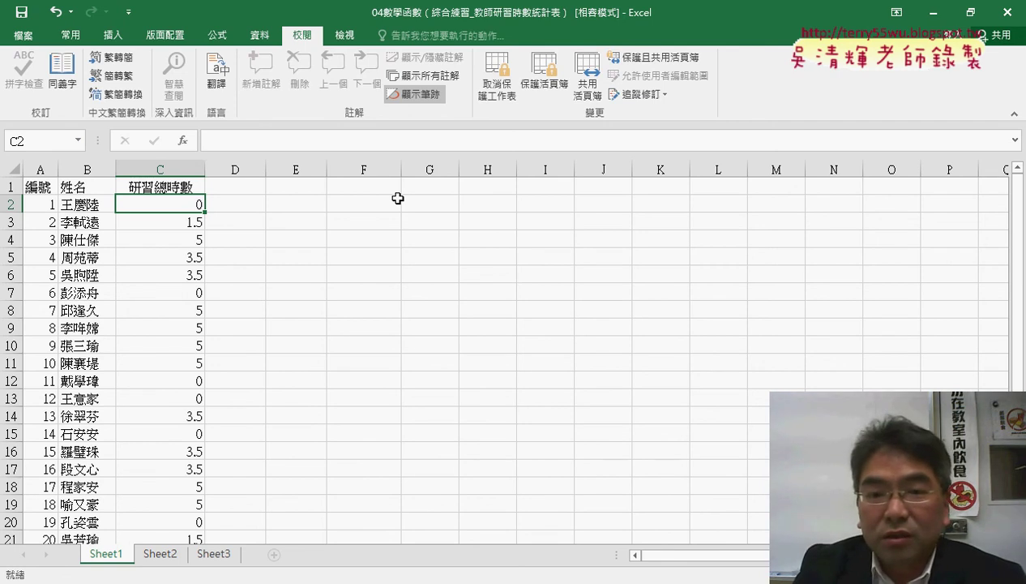
Try editing C2, dismiss the refusal, and view the disabled Home tab commands.
{"action": "double_click", "coordinate": [398, 198]}
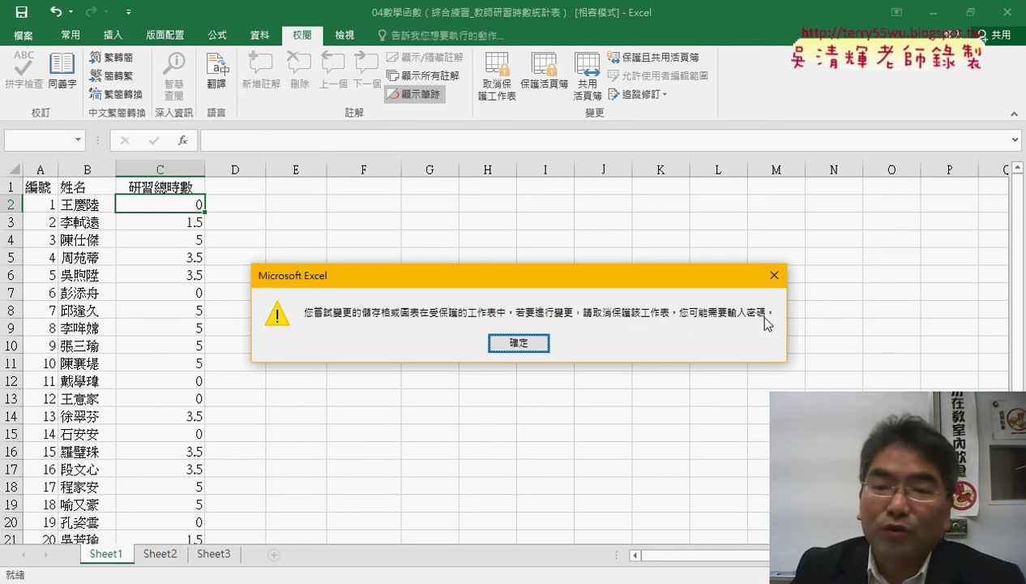
{"action": "left_click", "coordinate": [535, 345]}
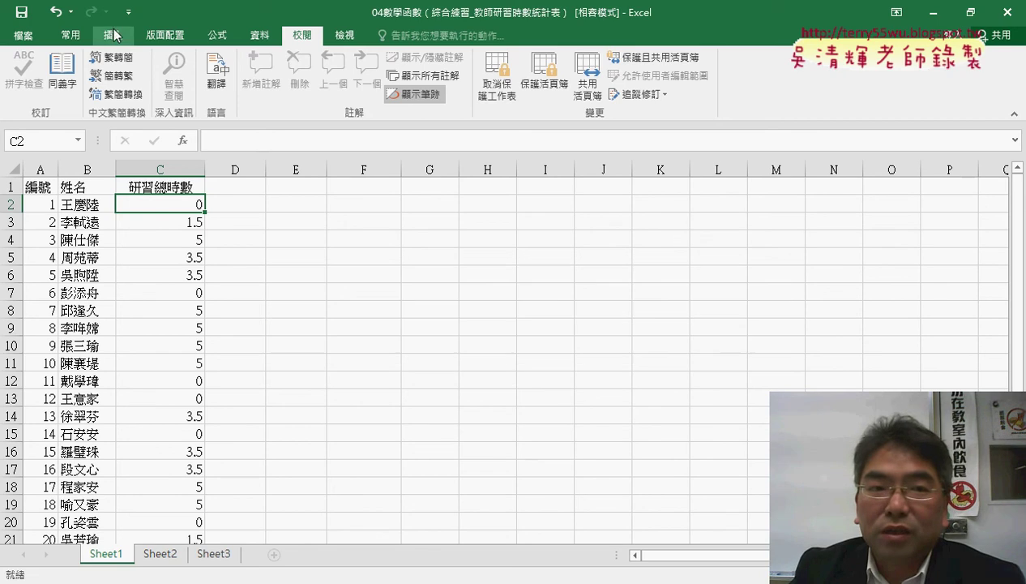
{"action": "left_click", "coordinate": [71, 35]}
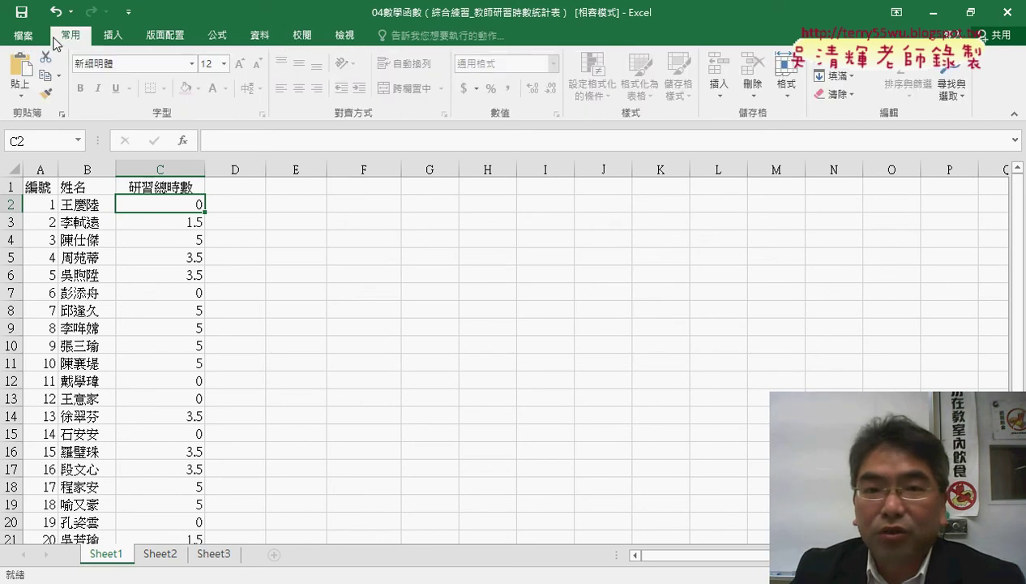
Unprotect Sheet1 and re-protect it with a password, re-entering after a mismatch warning.
{"action": "left_click", "coordinate": [304, 39]}
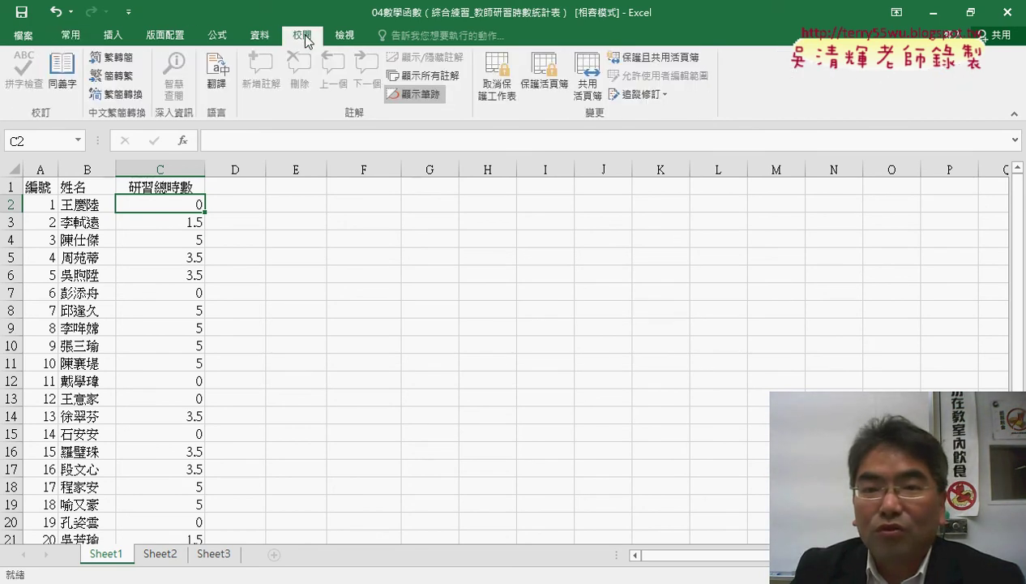
{"action": "left_click", "coordinate": [495, 91]}
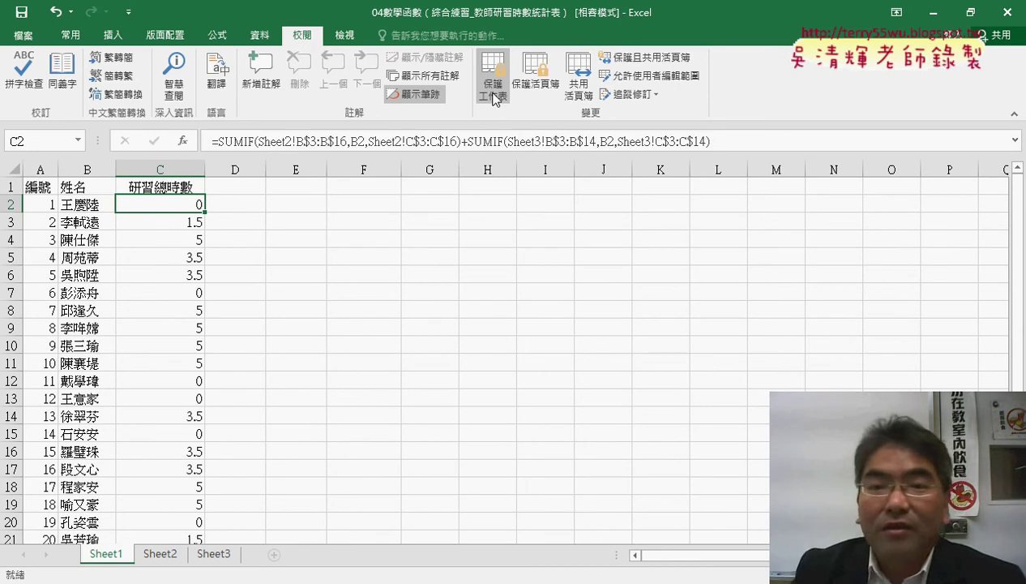
{"action": "left_click", "coordinate": [494, 96]}
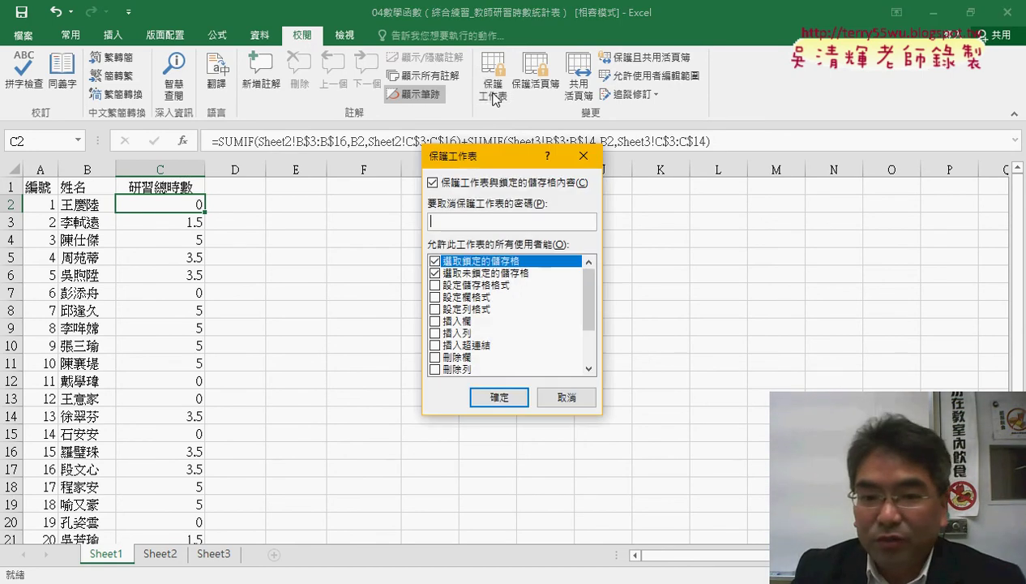
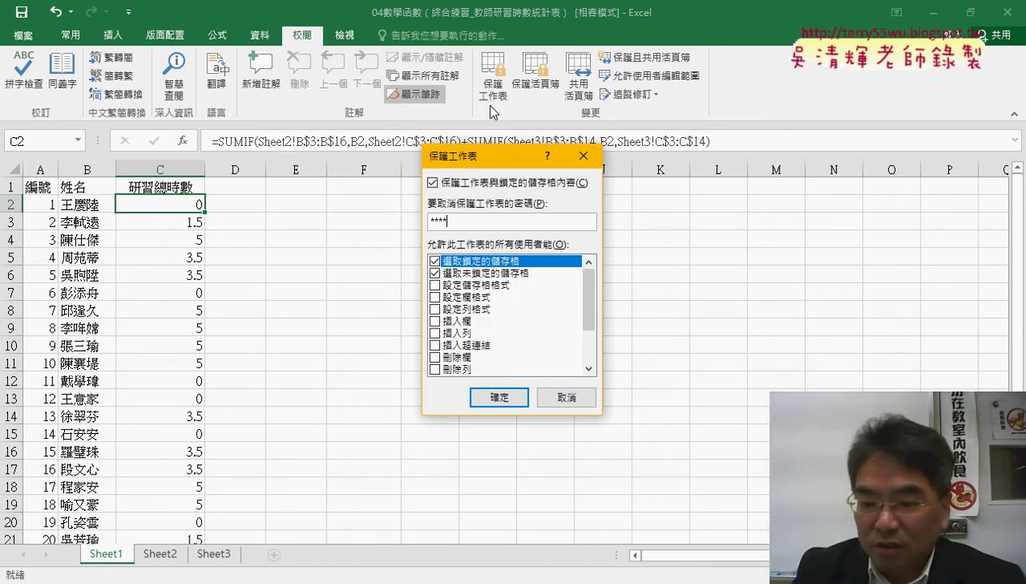
{"action": "key", "text": "Return"}
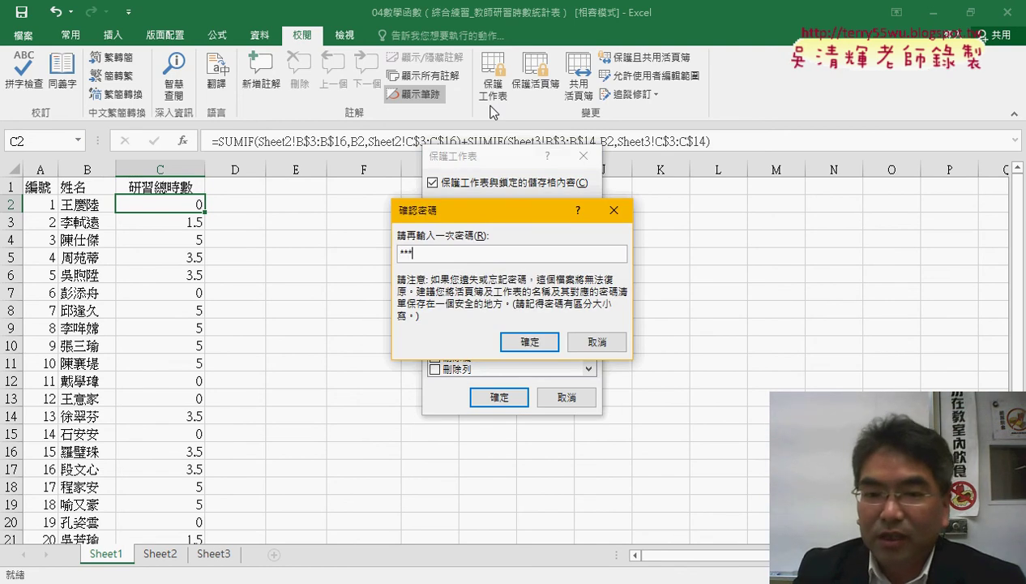
{"action": "key", "text": "Return"}
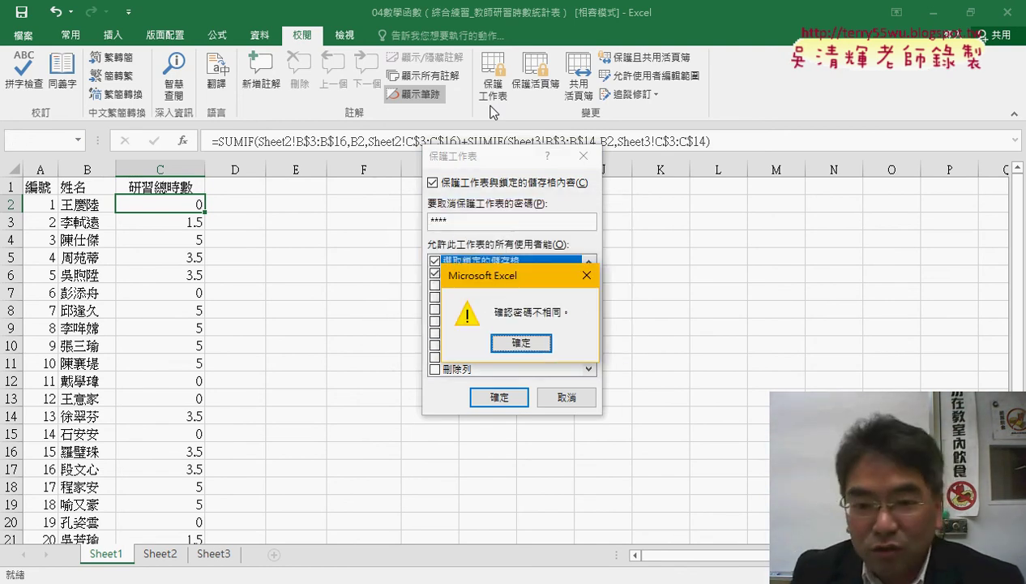
{"action": "left_click", "coordinate": [496, 342]}
{"action": "key", "text": "Return"}
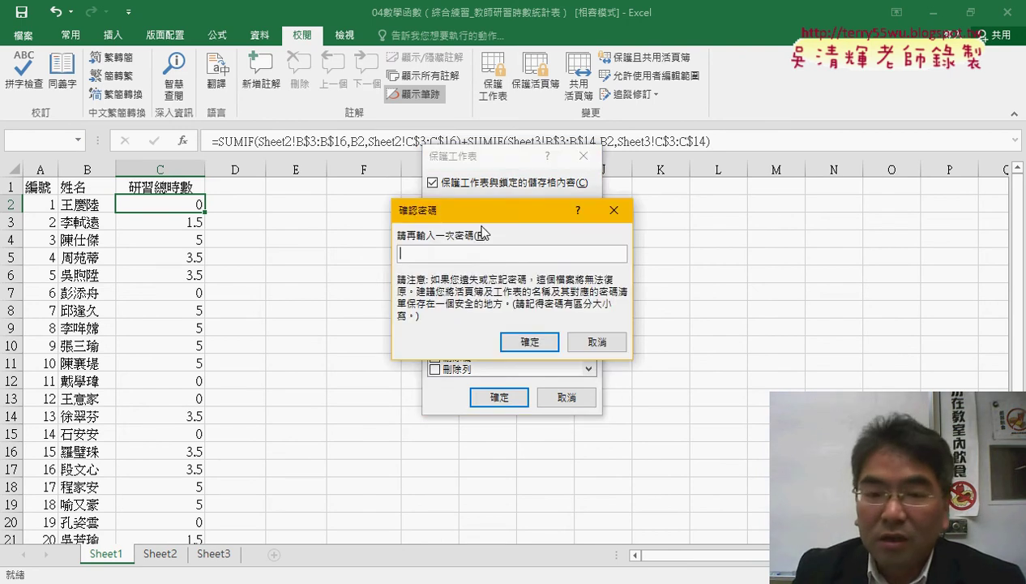
{"action": "key", "text": "Return"}
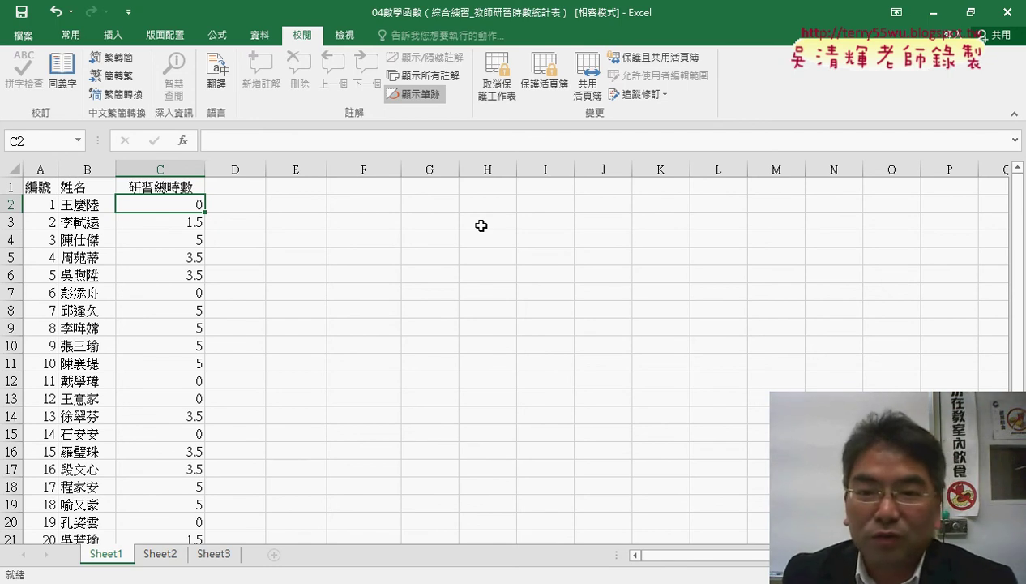
Attempt to unprotect without the password, then see the C2 edit refused.
{"action": "left_click", "coordinate": [496, 77]}
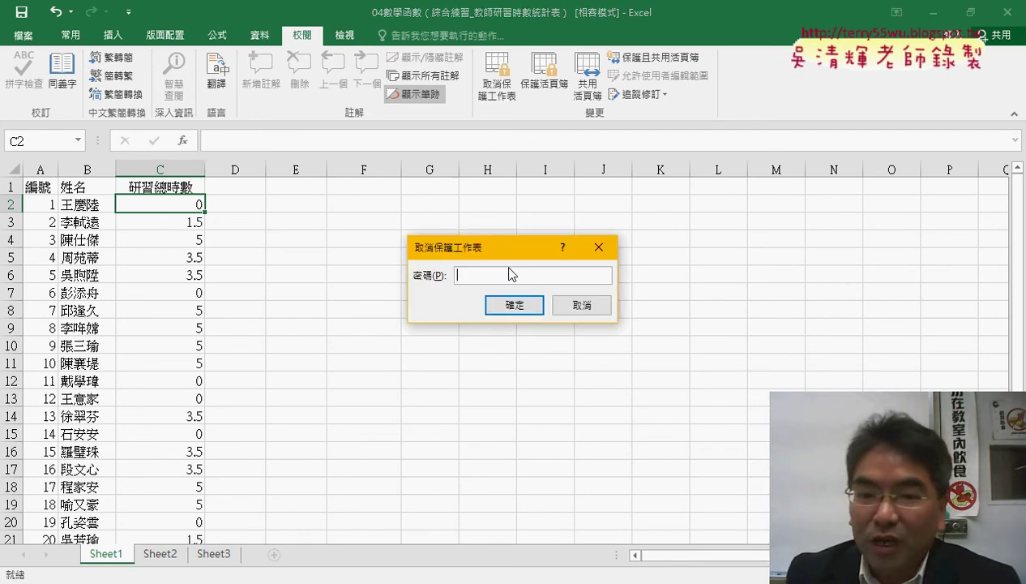
{"action": "key", "text": "Return"}
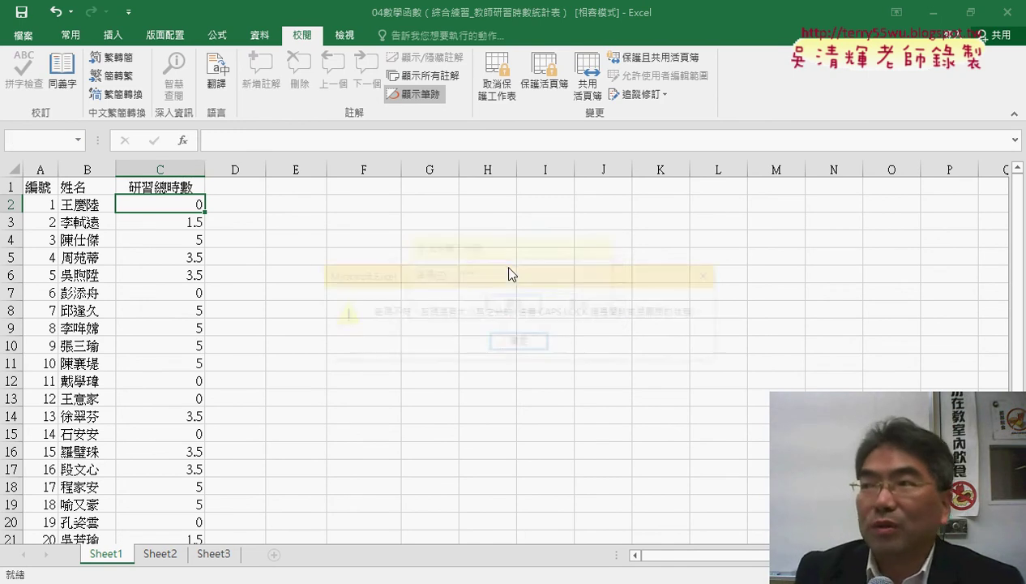
{"action": "left_click", "coordinate": [523, 339]}
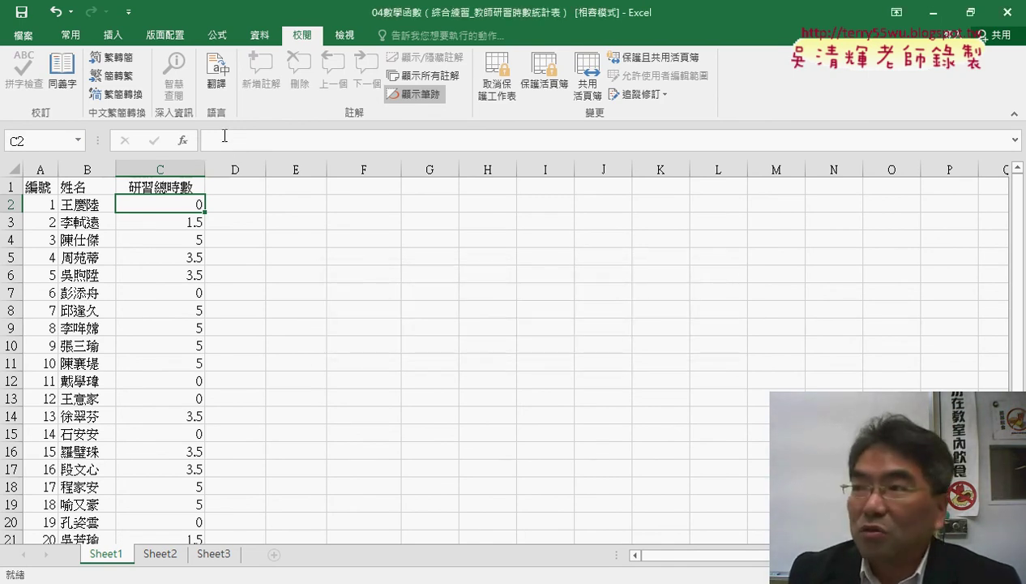
{"action": "double_click", "coordinate": [187, 203]}
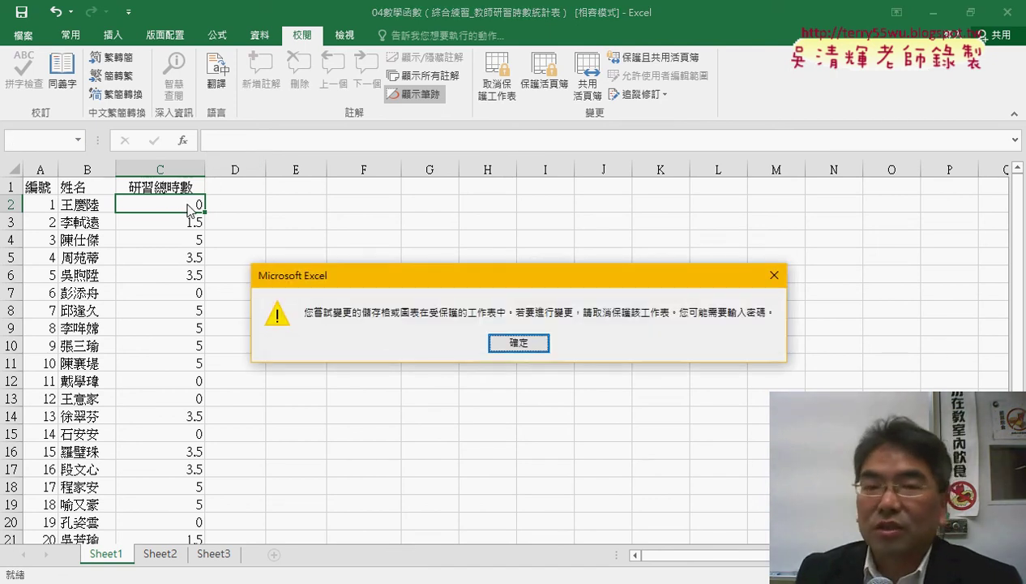
{"action": "key", "text": "Return"}
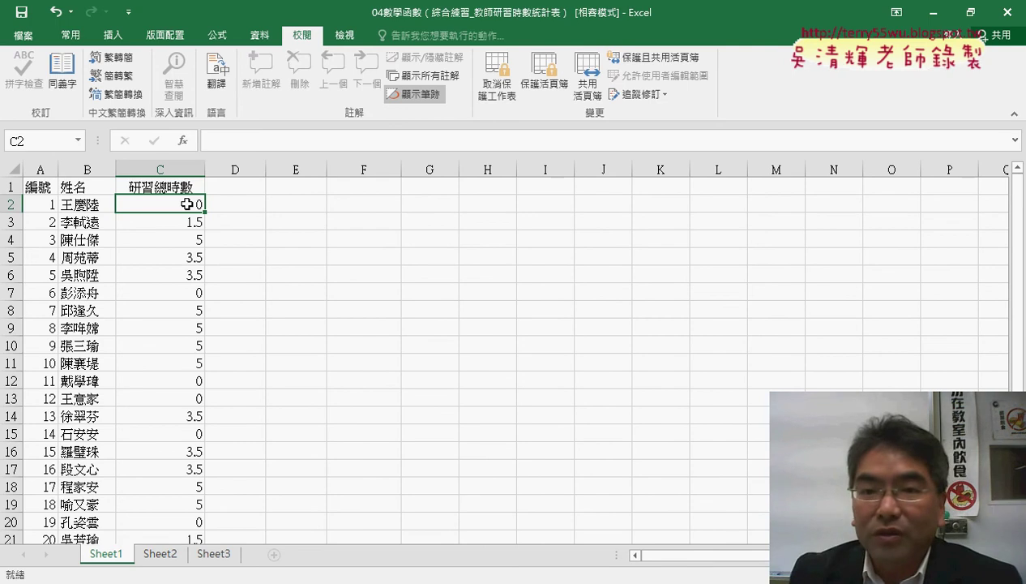
Unprotect Sheet1 by entering the sheet password.
{"action": "left_click", "coordinate": [496, 86]}
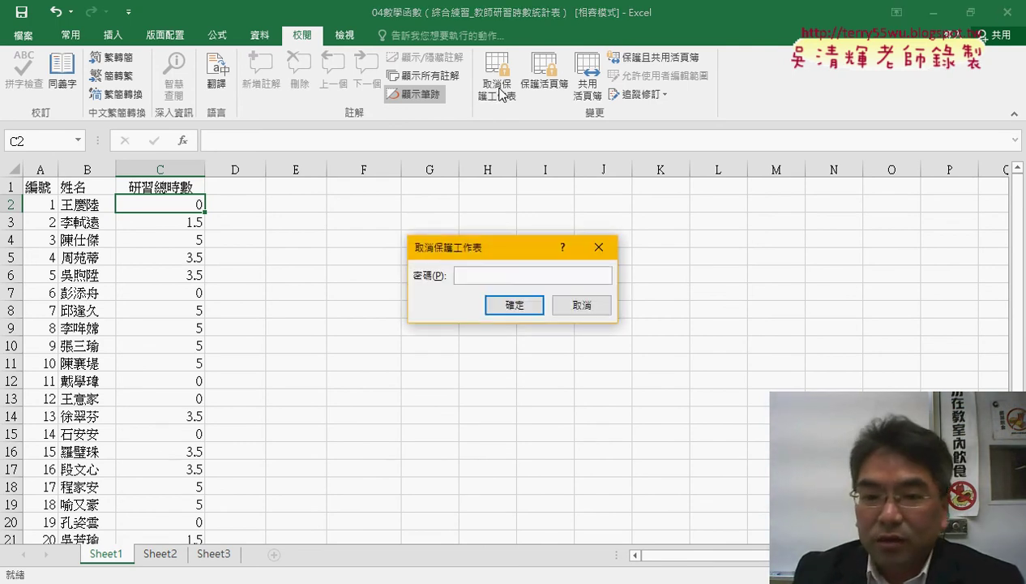
{"action": "key", "text": "Return"}
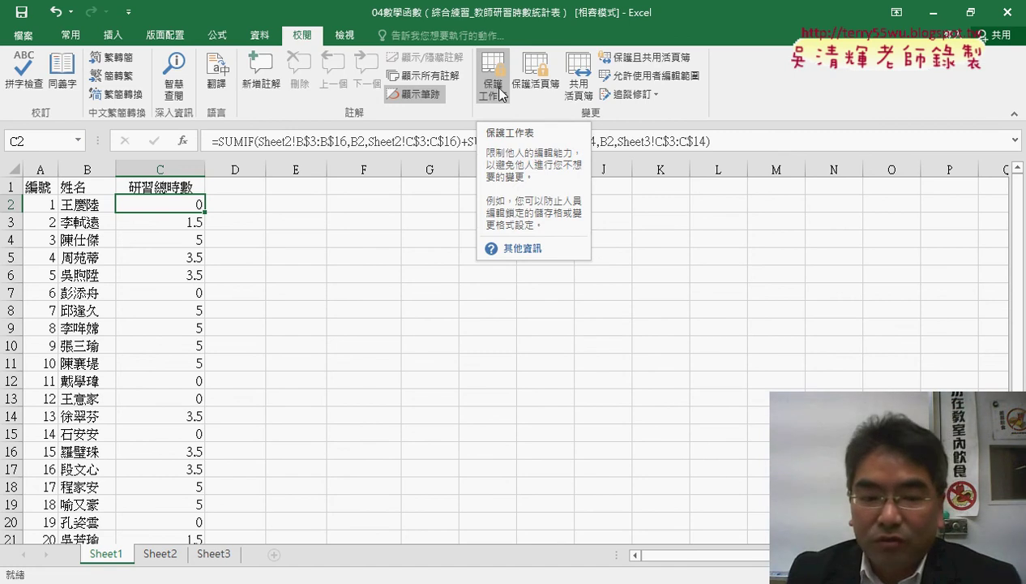
{"action": "left_click", "coordinate": [160, 555]}
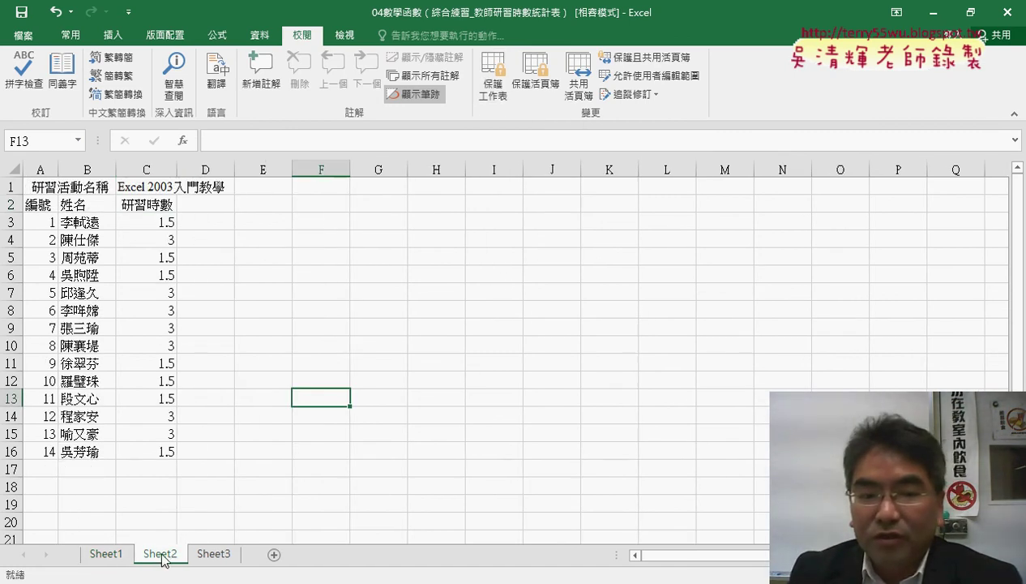
{"action": "left_click", "coordinate": [219, 554]}
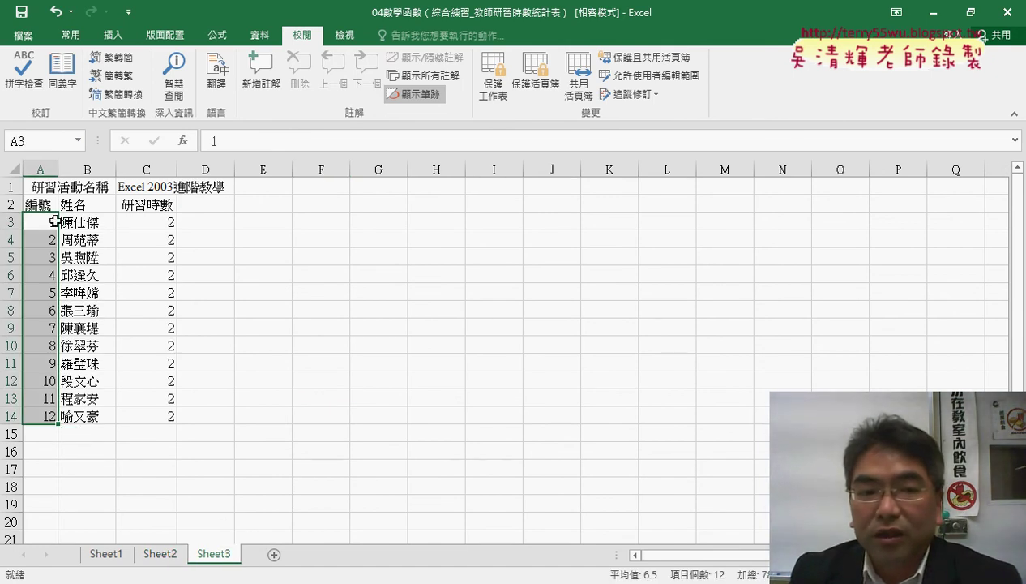
{"action": "left_click", "coordinate": [164, 188]}
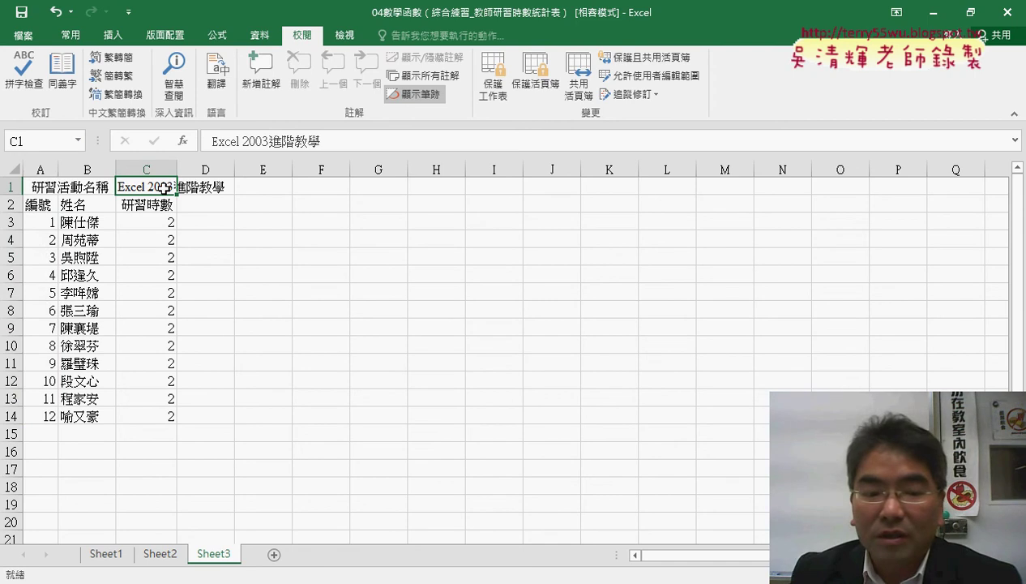
{"action": "left_click", "coordinate": [170, 558]}
{"action": "left_click", "coordinate": [215, 555]}
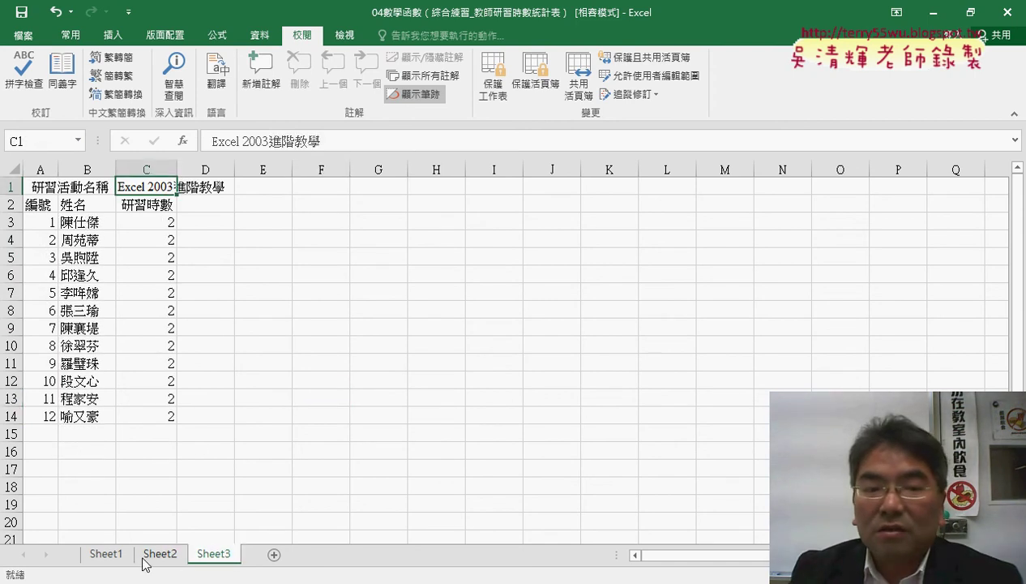
{"action": "left_click", "coordinate": [111, 556]}
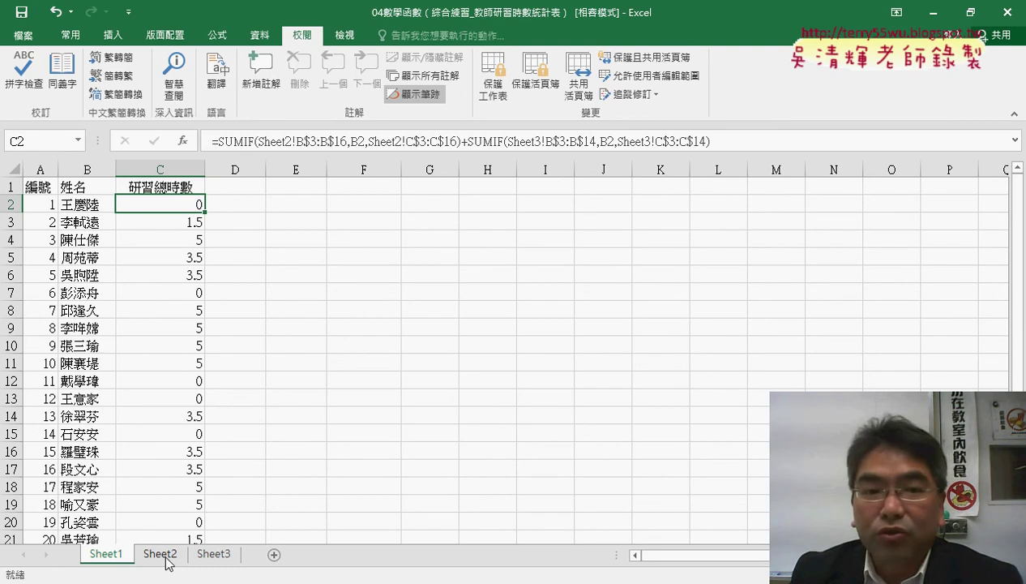
{"action": "left_click_drag", "start_coordinate": [211, 141], "coordinate": [492, 143]}
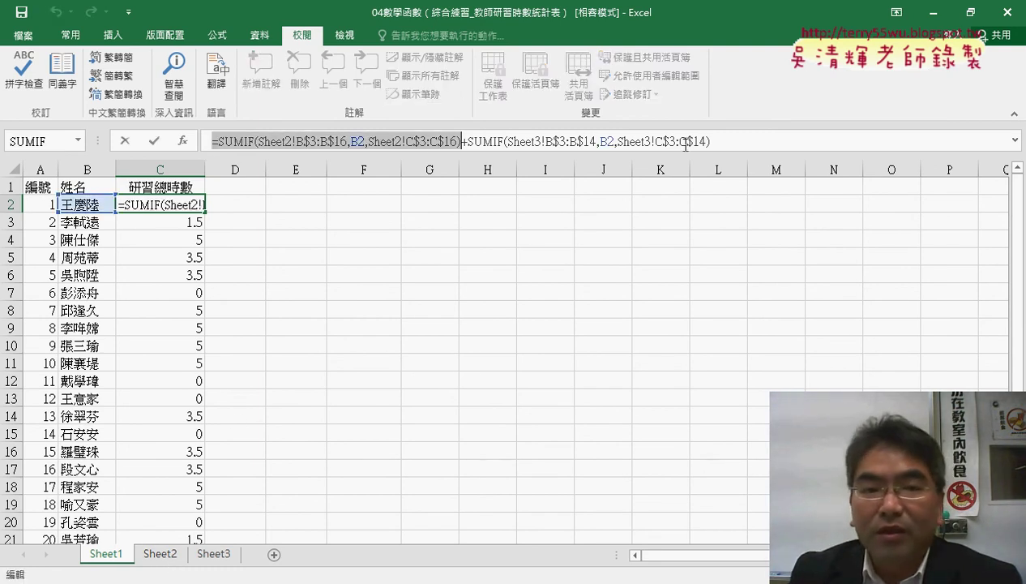
{"action": "left_click", "coordinate": [235, 141]}
{"action": "left_click", "coordinate": [182, 140]}
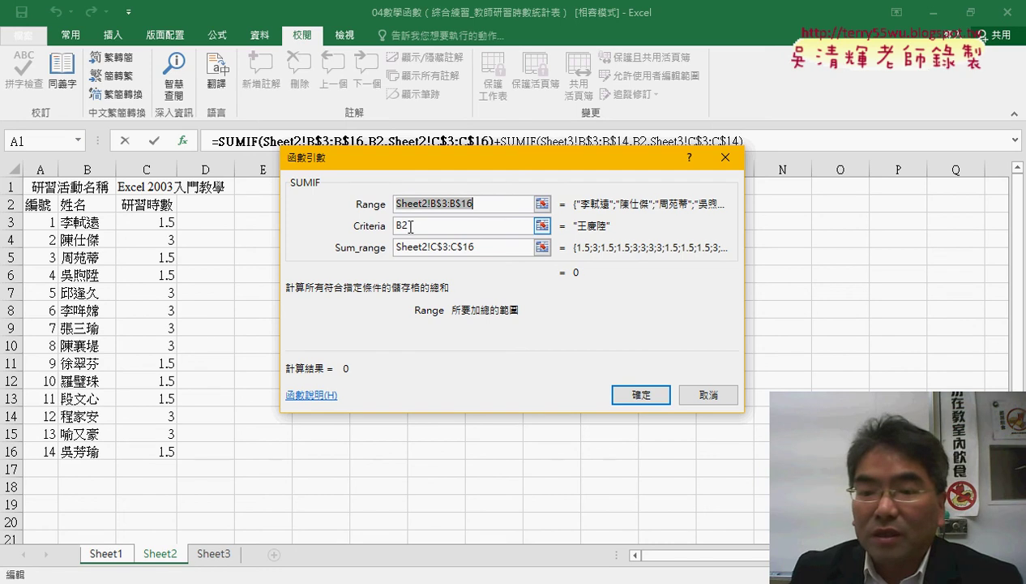
{"action": "left_click", "coordinate": [710, 396]}
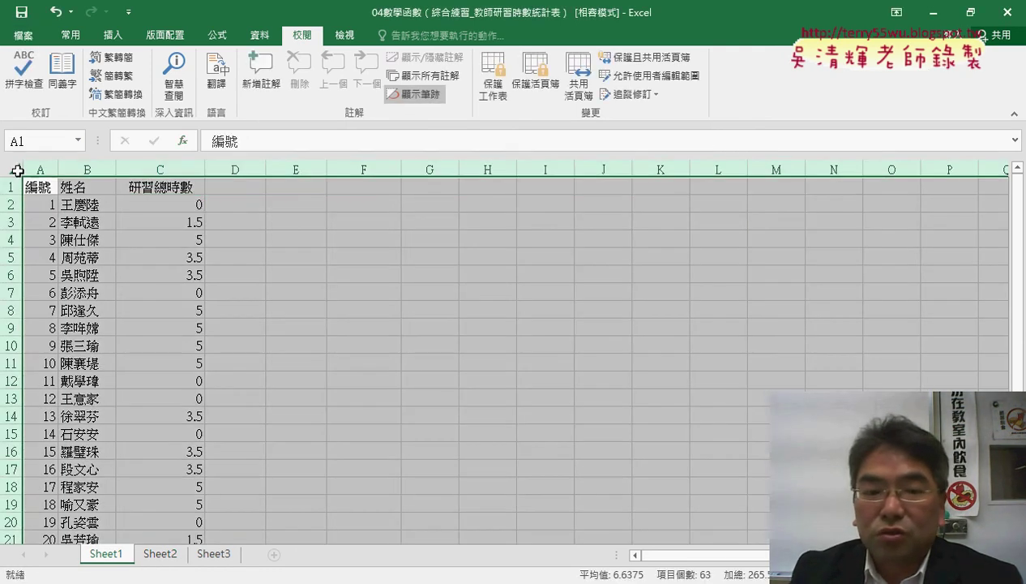
Select all cells and protect Sheet1 with a password.
{"action": "left_click", "coordinate": [14, 168]}
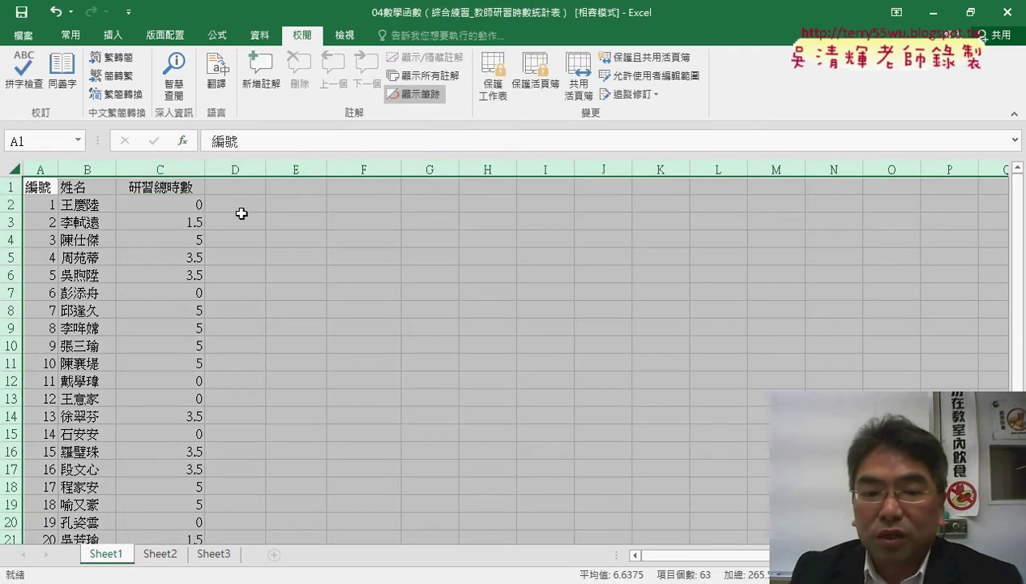
{"action": "right_click", "coordinate": [274, 239]}
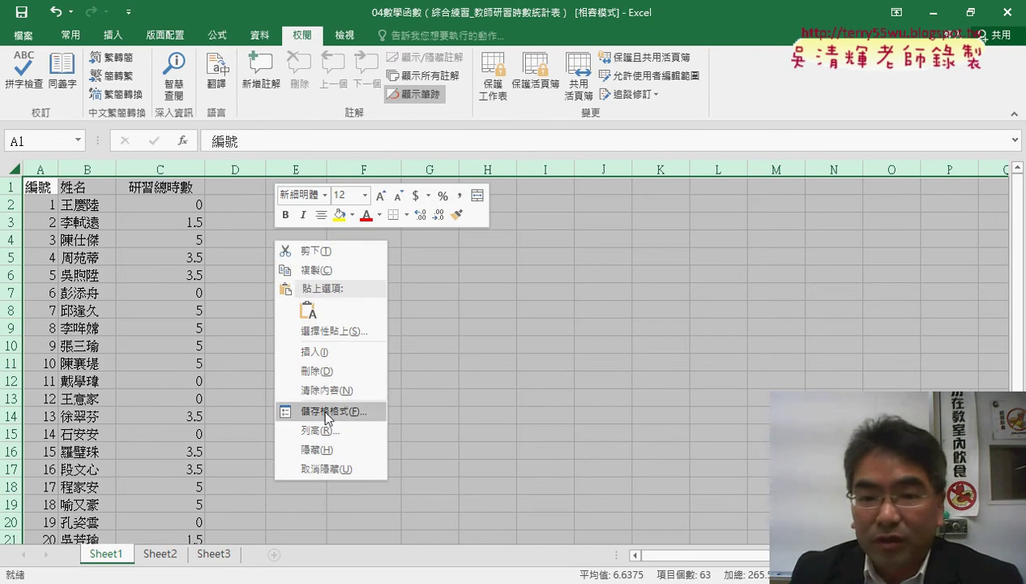
{"action": "left_click", "coordinate": [489, 85]}
{"action": "key", "text": "Return"}
{"action": "key", "text": "Return"}
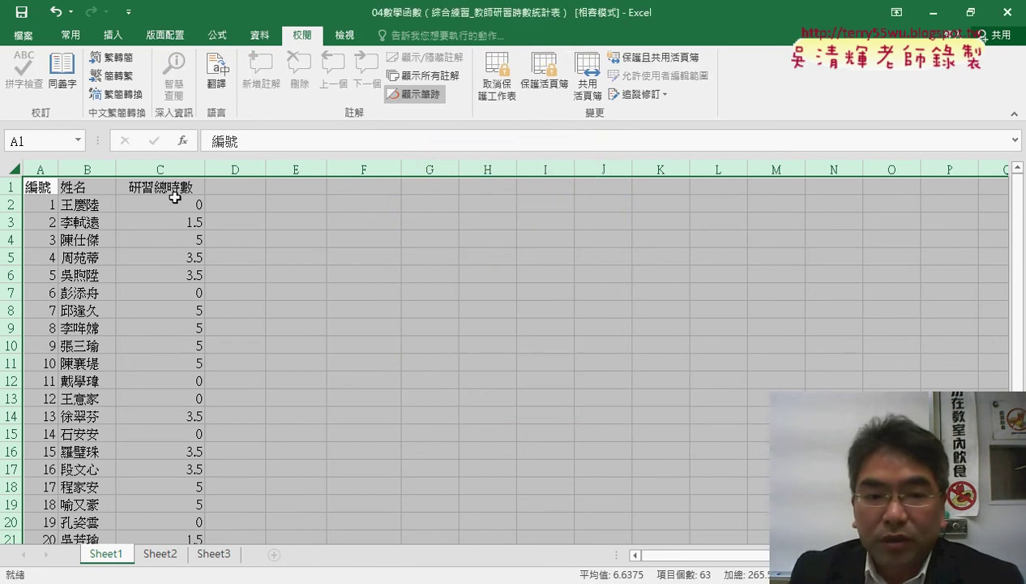
Unprotect Sheet1 by entering the password.
{"action": "right_click", "coordinate": [252, 268]}
{"action": "key", "text": "Escape"}
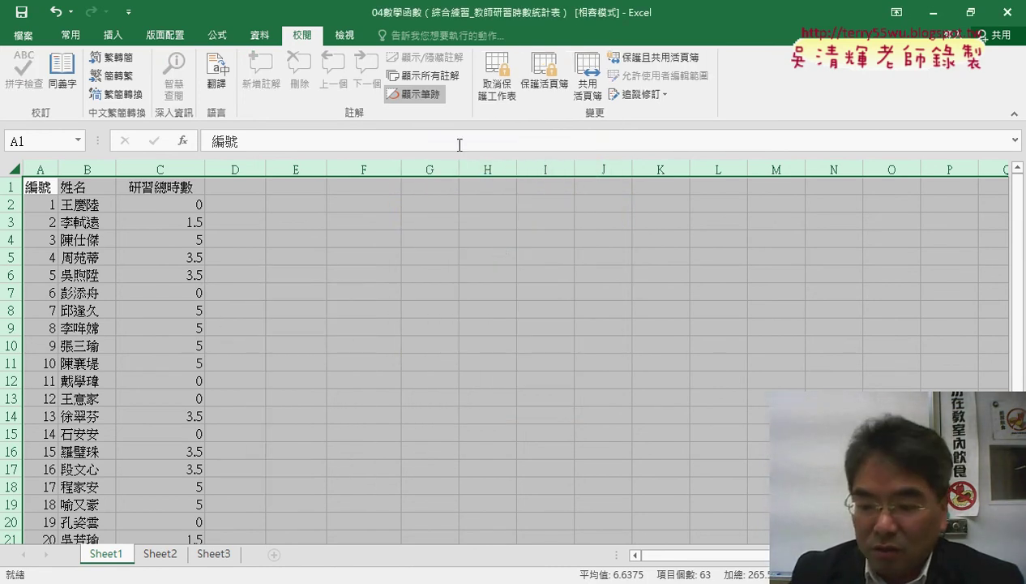
{"action": "left_click", "coordinate": [491, 89]}
{"action": "type", "text": "3"}
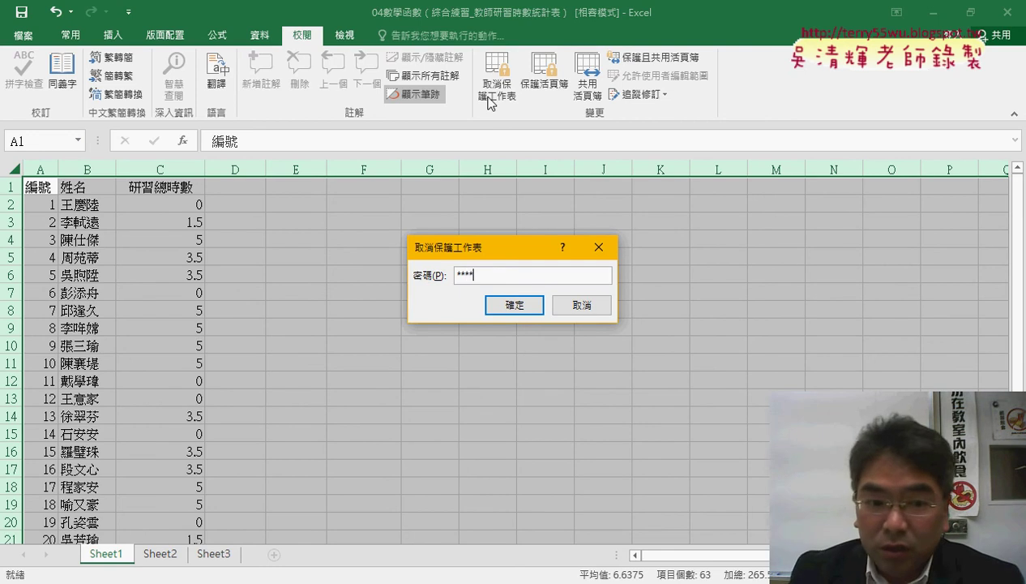
{"action": "key", "text": "Return"}
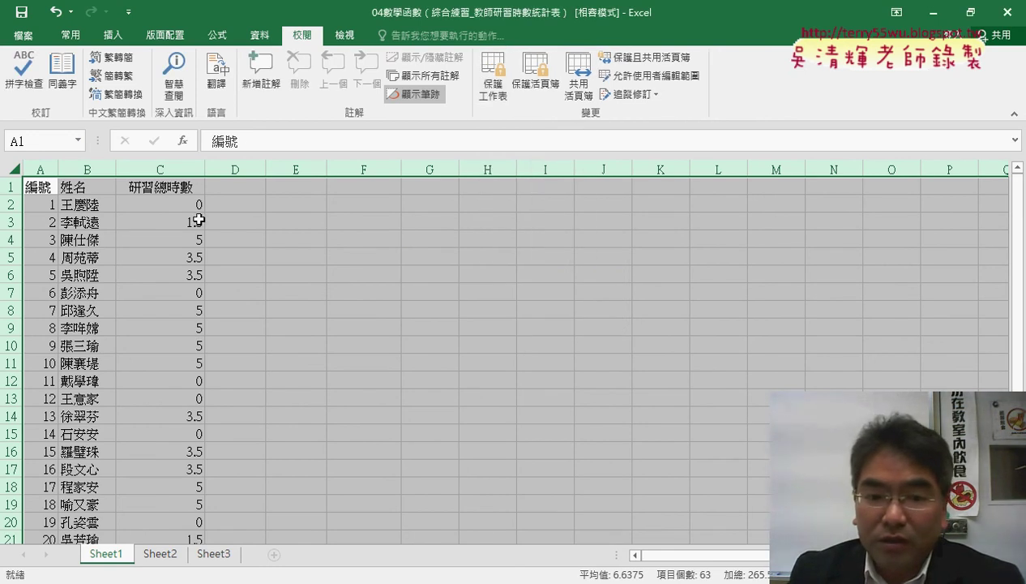
In Format Cells protection for all cells, clear both Locked and Hidden.
{"action": "right_click", "coordinate": [203, 220]}
{"action": "left_click", "coordinate": [274, 390]}
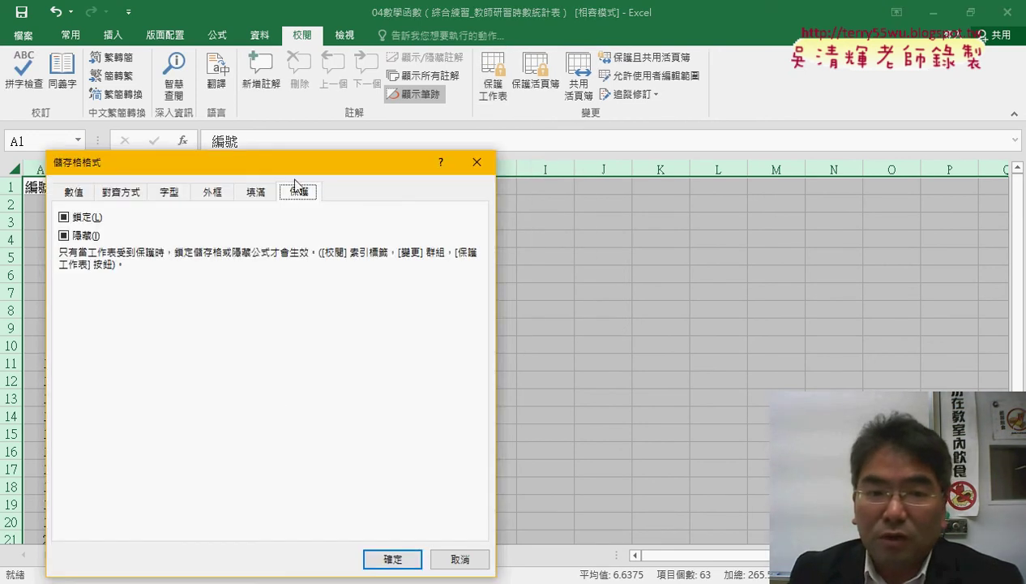
{"action": "left_click_drag", "start_coordinate": [300, 171], "coordinate": [499, 129]}
{"action": "left_click", "coordinate": [263, 179]}
{"action": "left_click", "coordinate": [262, 179]}
{"action": "left_click", "coordinate": [264, 198]}
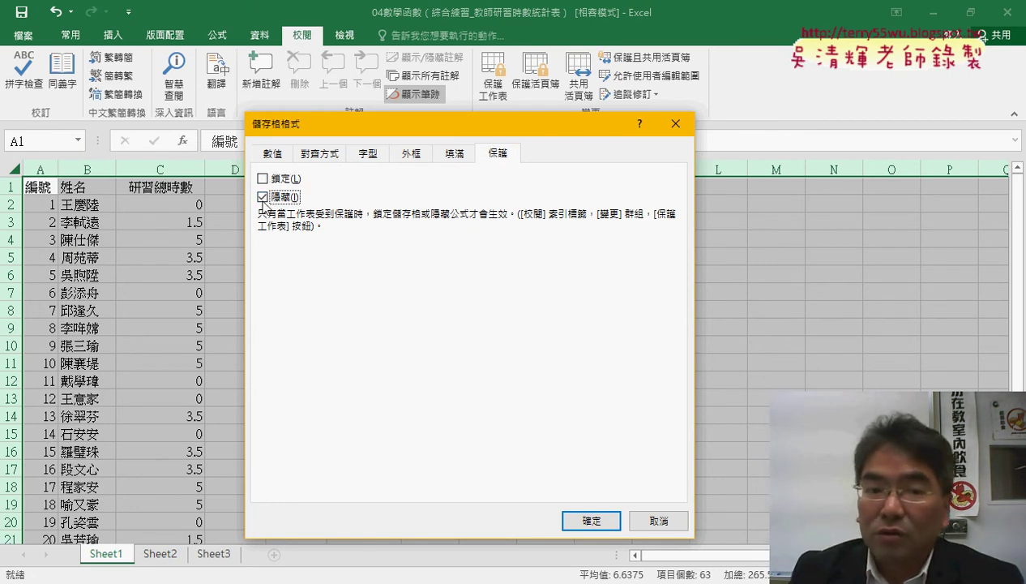
{"action": "left_click", "coordinate": [263, 178]}
{"action": "left_click", "coordinate": [263, 198]}
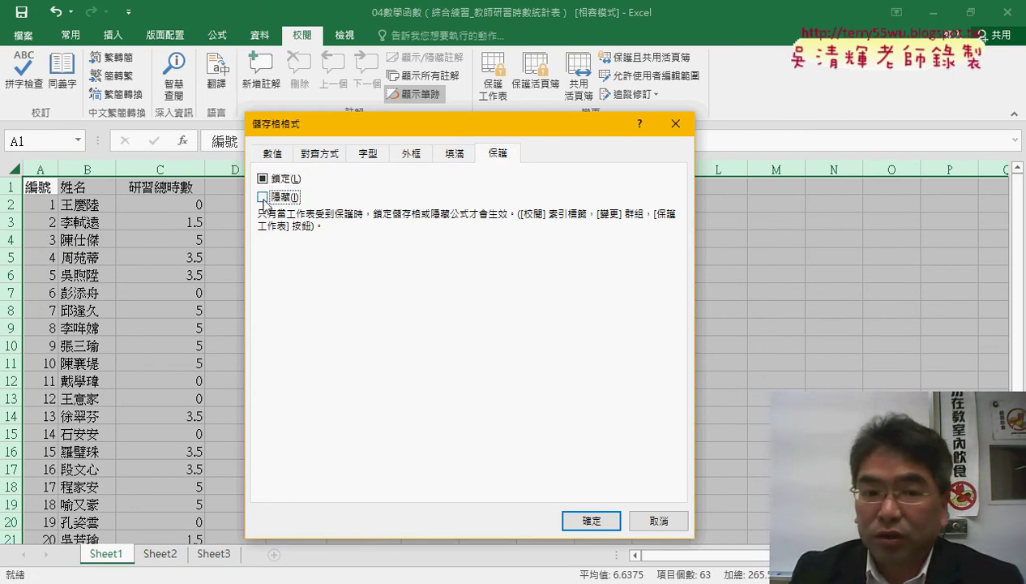
{"action": "left_click", "coordinate": [264, 179]}
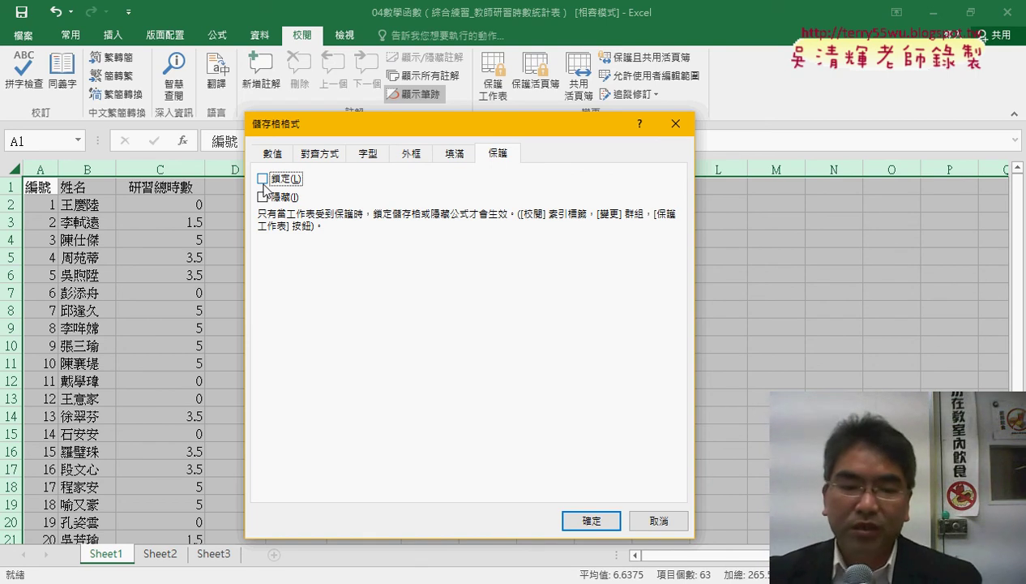
Cancel the Format Cells dialog without applying changes.
{"action": "left_click", "coordinate": [654, 521]}
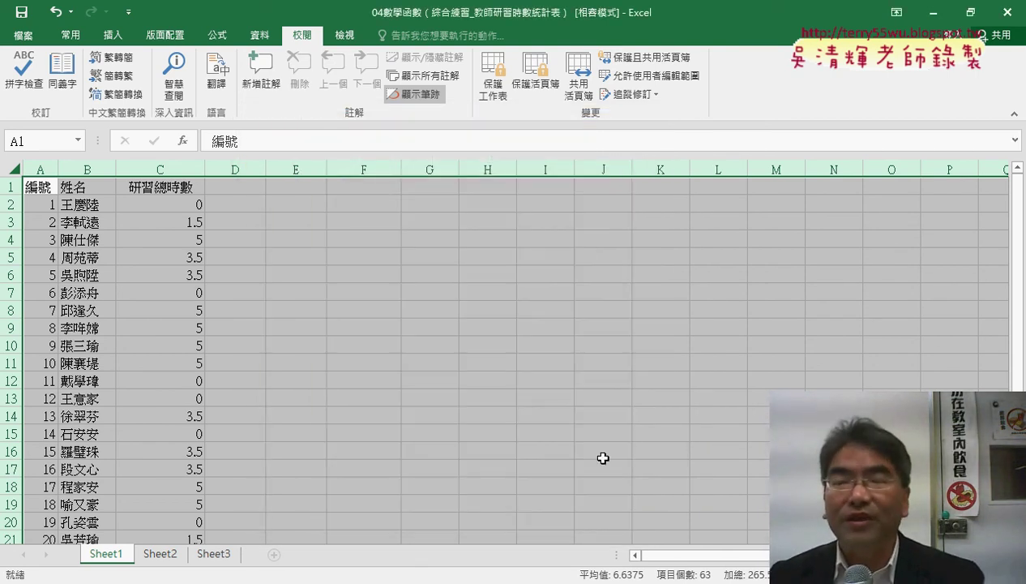